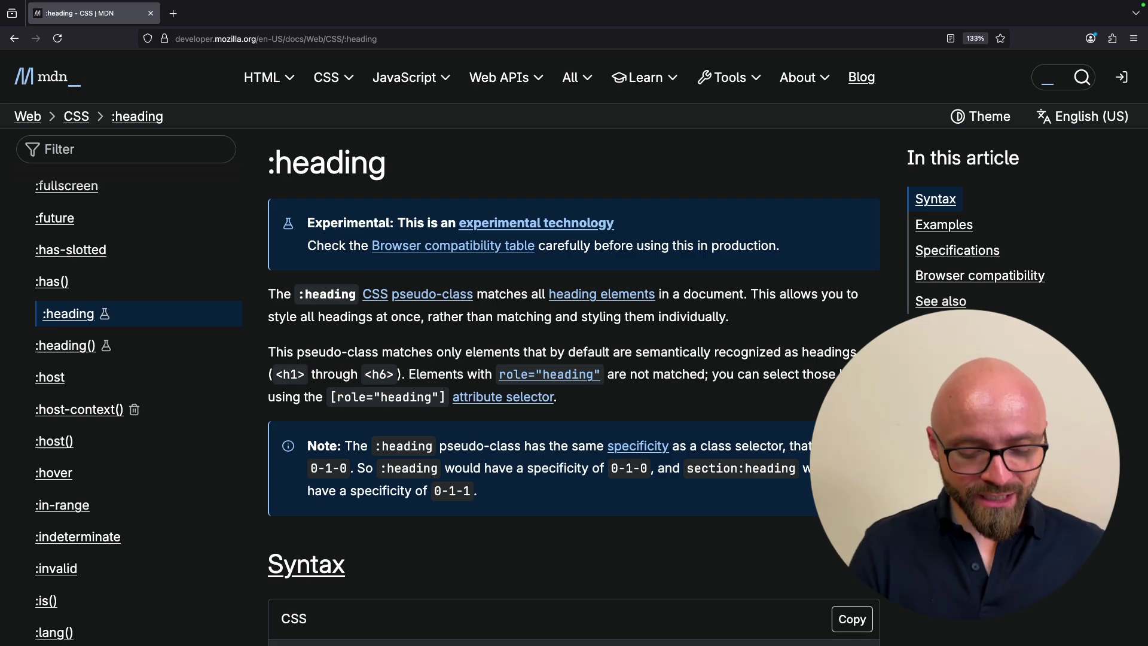
Open about:config in a new tab, accept the risk warning, and filter preferences by 'heading'
key("ctrl+t")
type("abou")
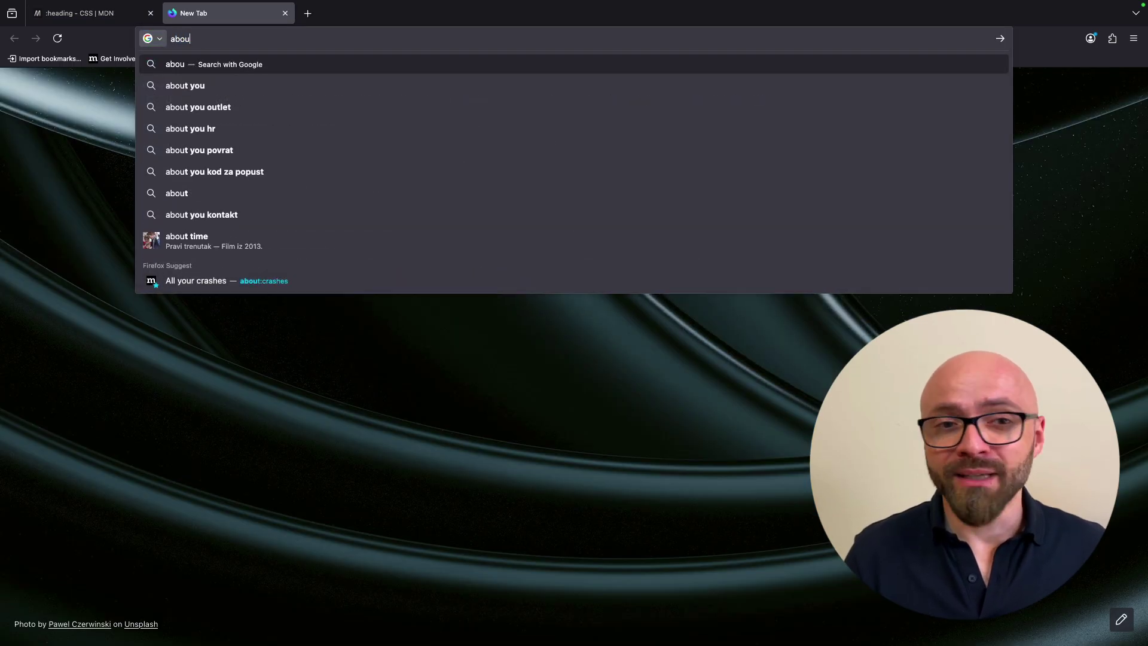
type("t:config")
key("Return")
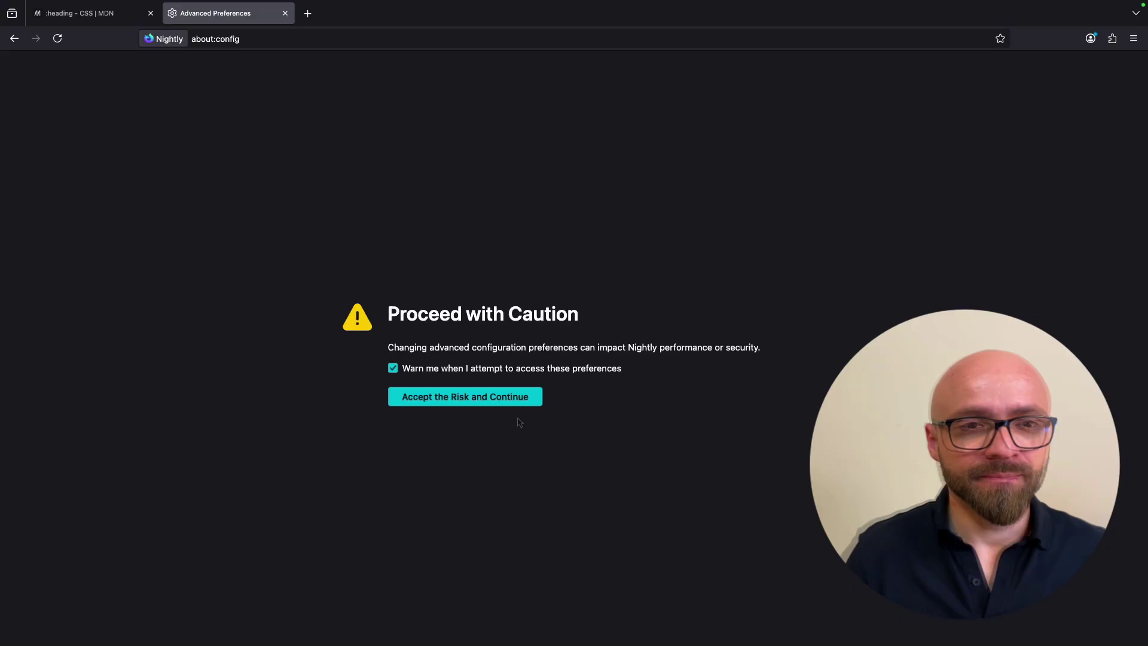
left_click(495, 405)
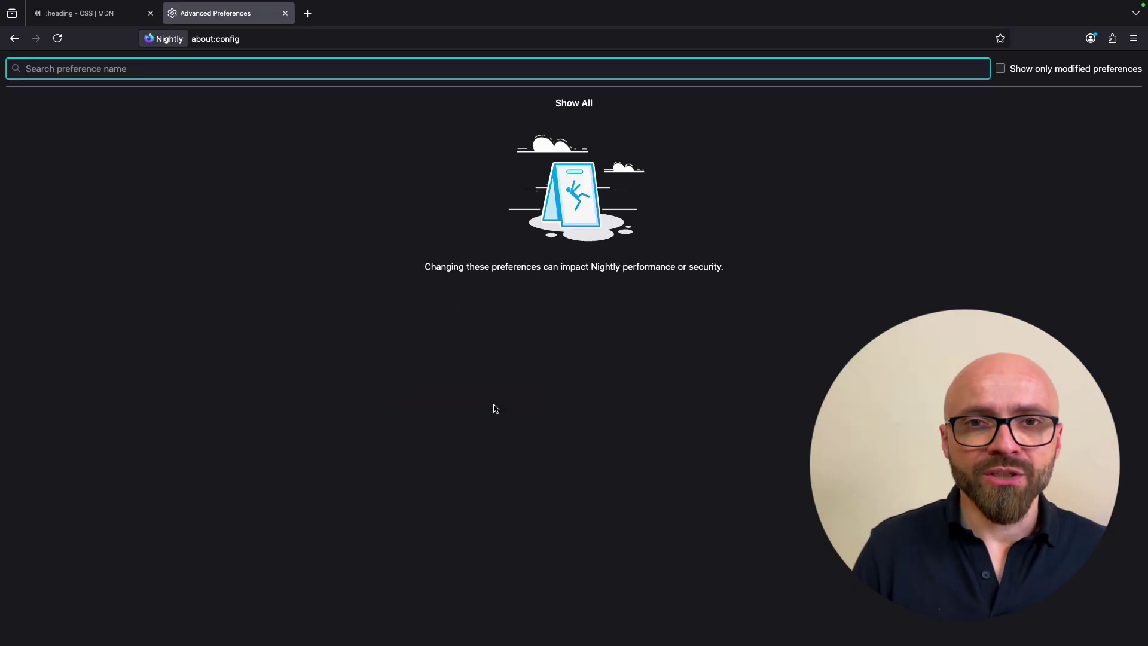
type("heading")
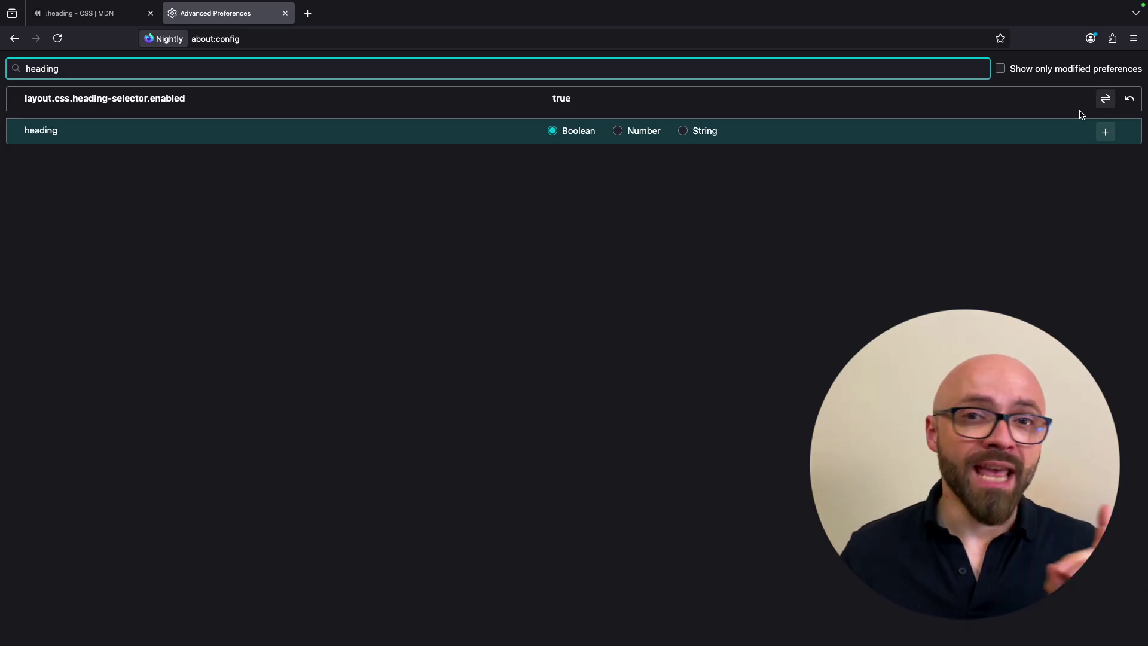
Return to the MDN :heading article and open DevTools without the split console
key("ctrl+shift+Tab")
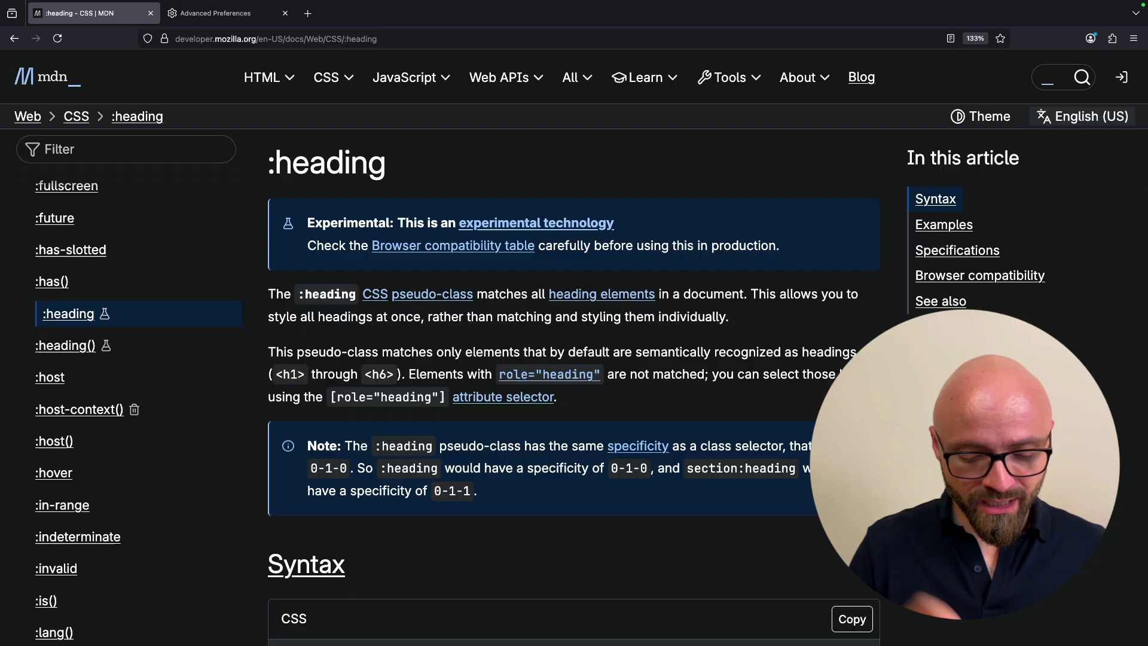
key("ctrl+shift+i")
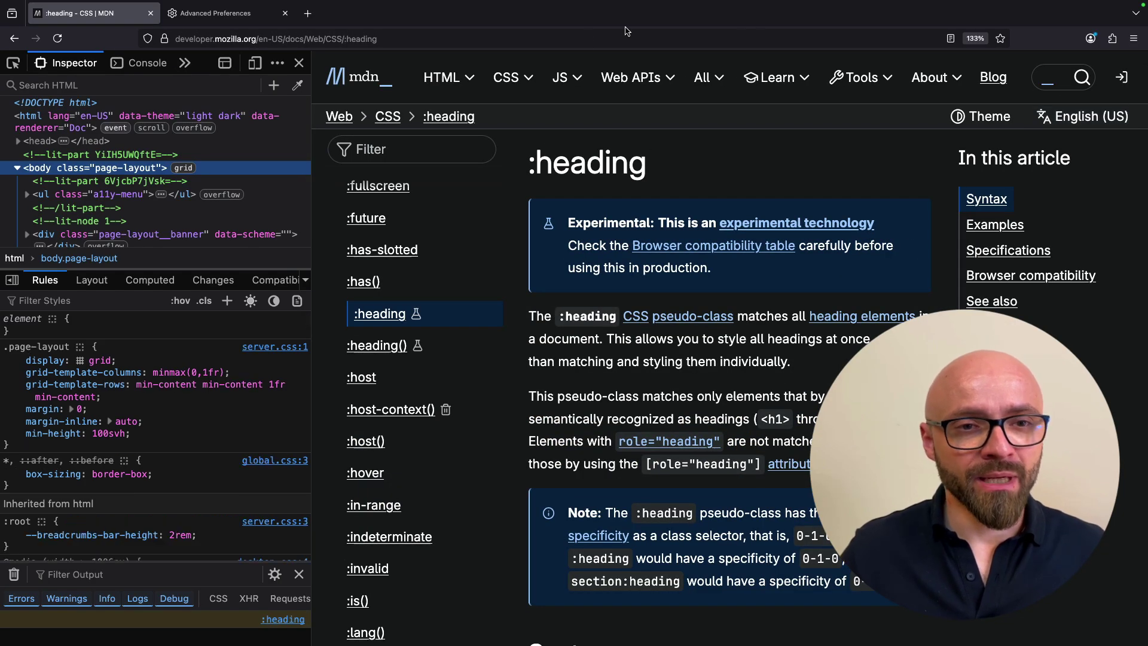
key("Escape")
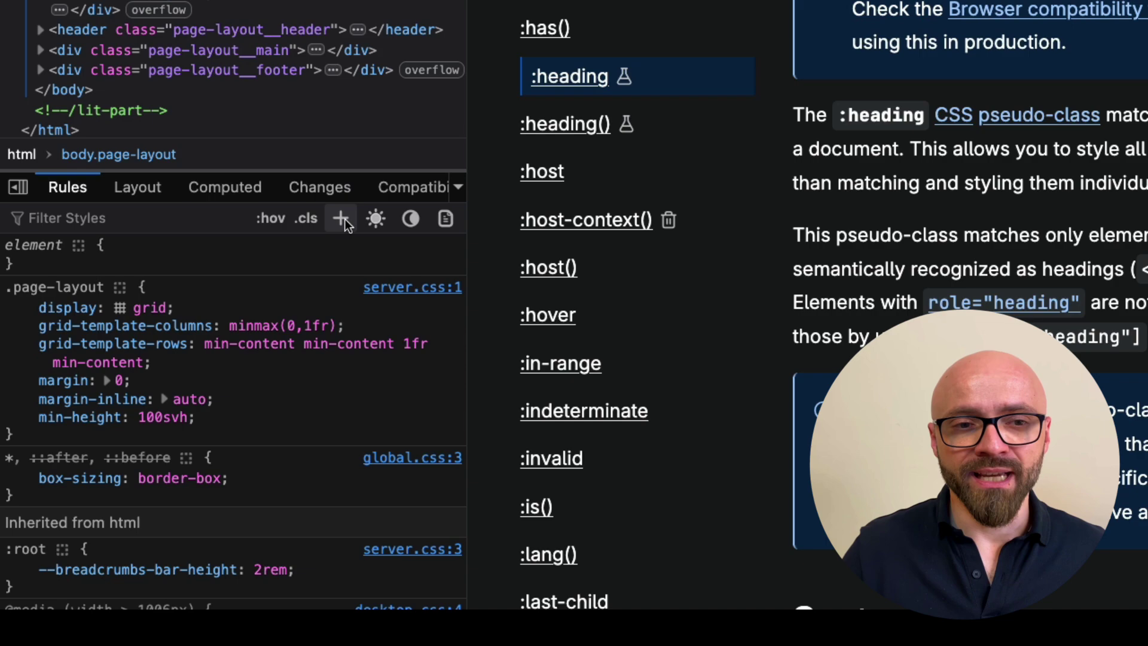
Add a new ':heading' rule with color: yellow in the Rules panel
left_click(341, 218)
type(":headi")
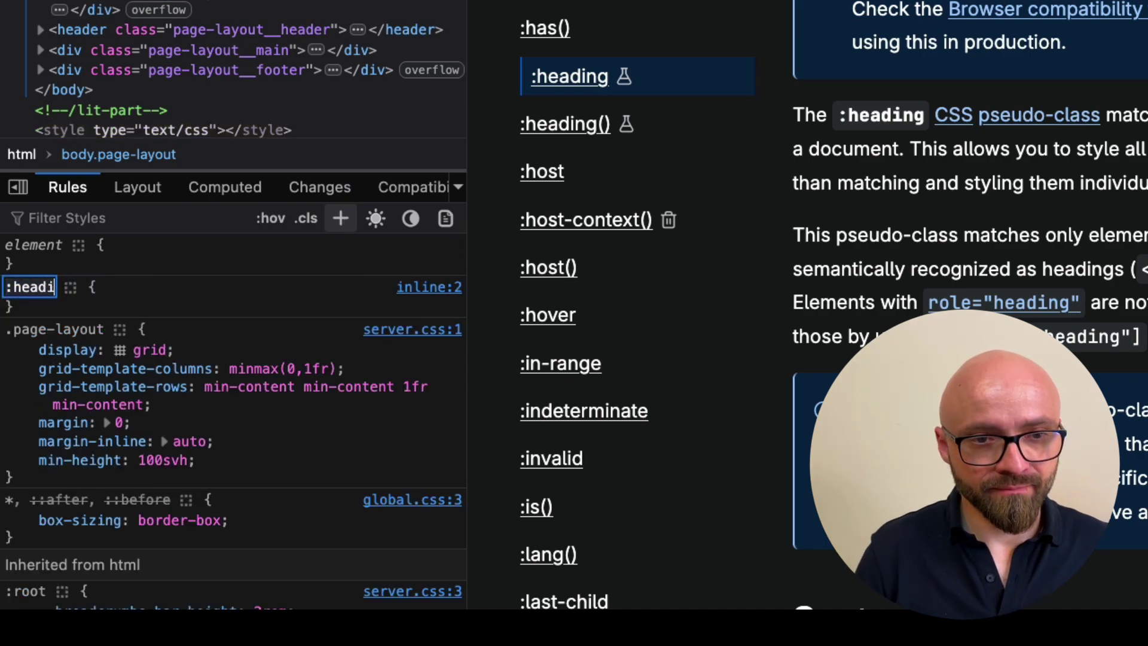
type("ng")
key("Return")
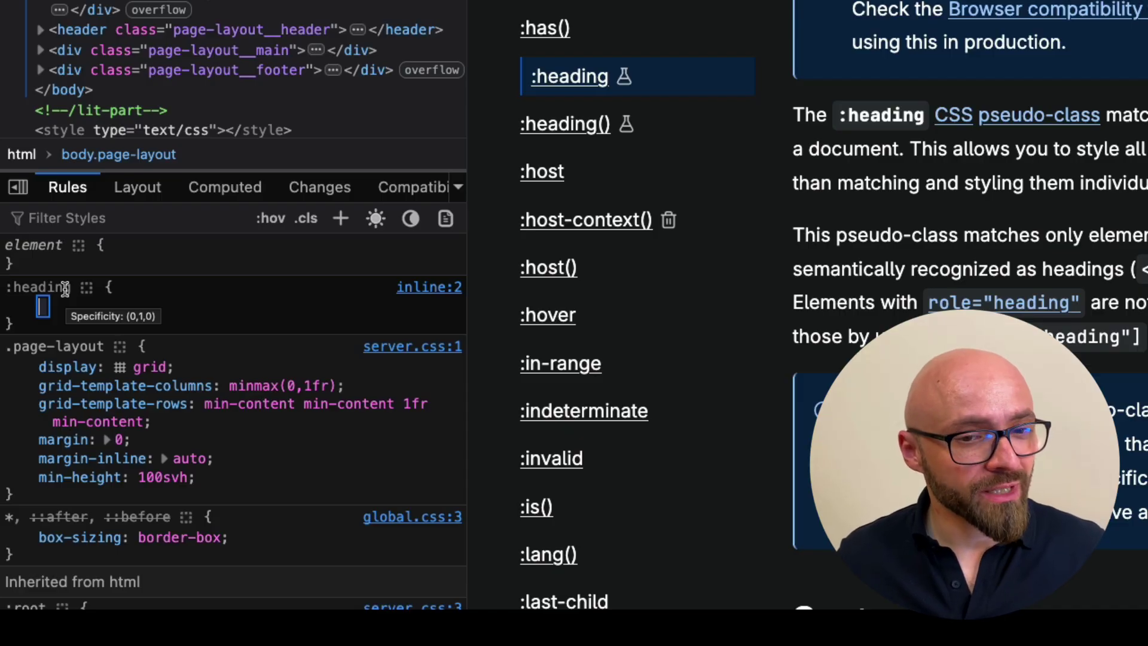
type("color")
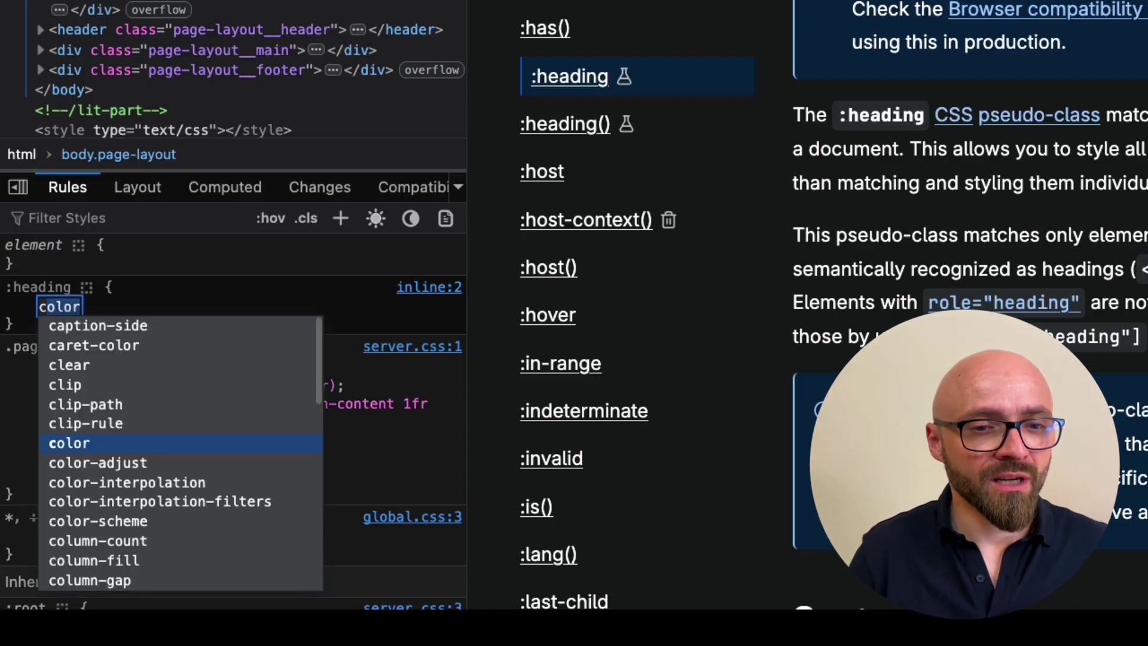
key("Tab")
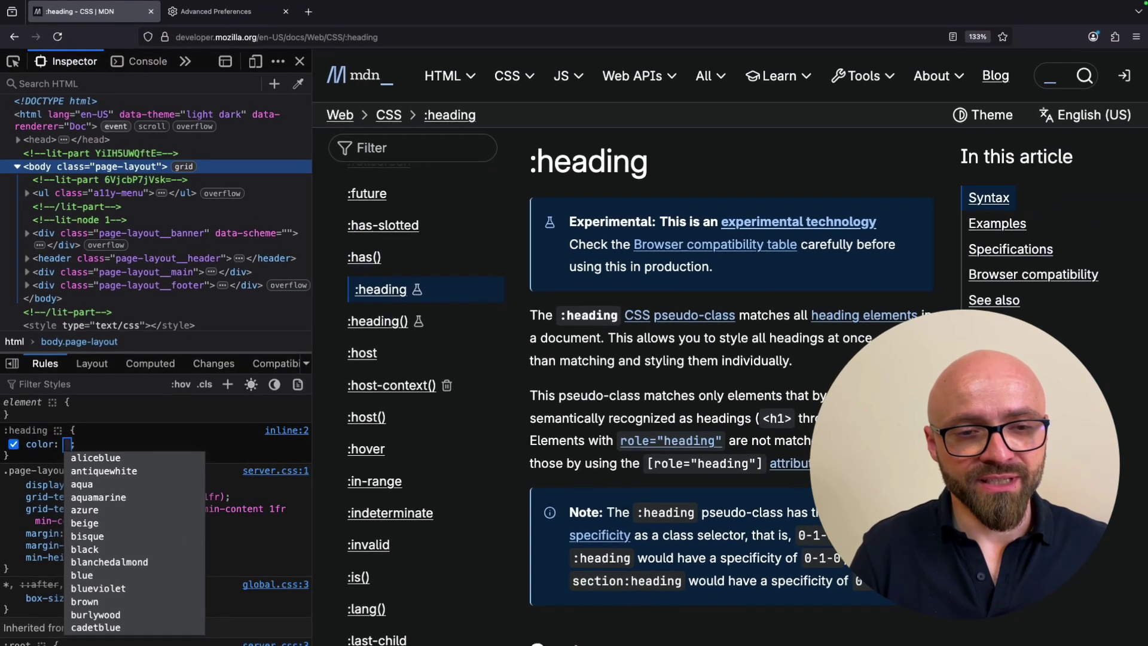
type("yellow")
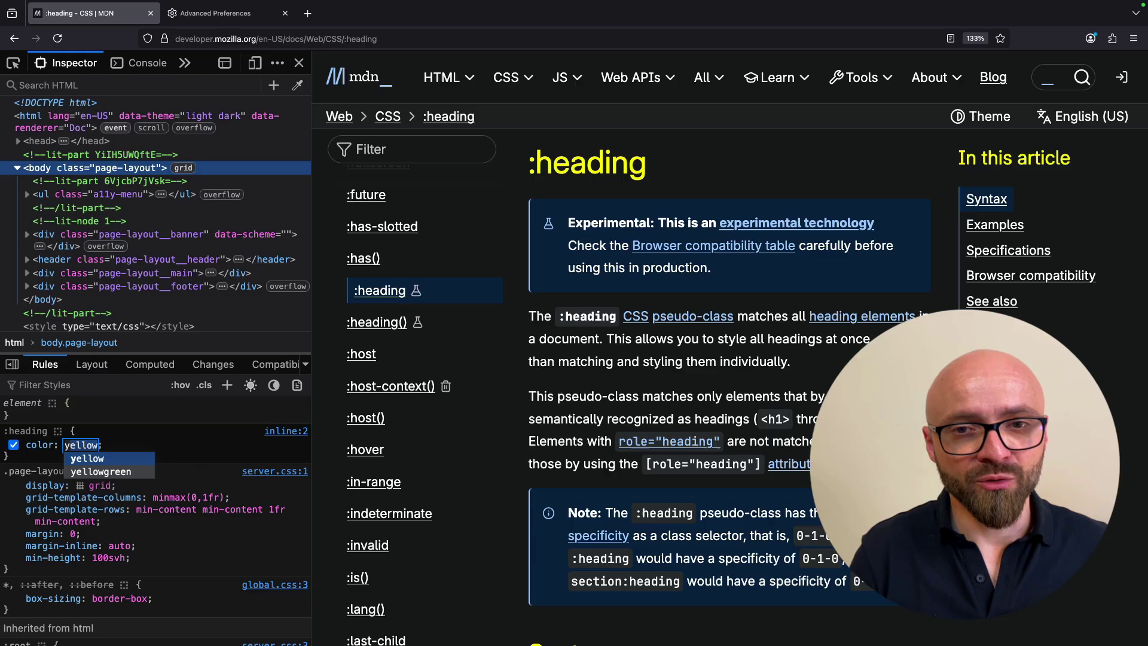
key("Return")
key("Escape")
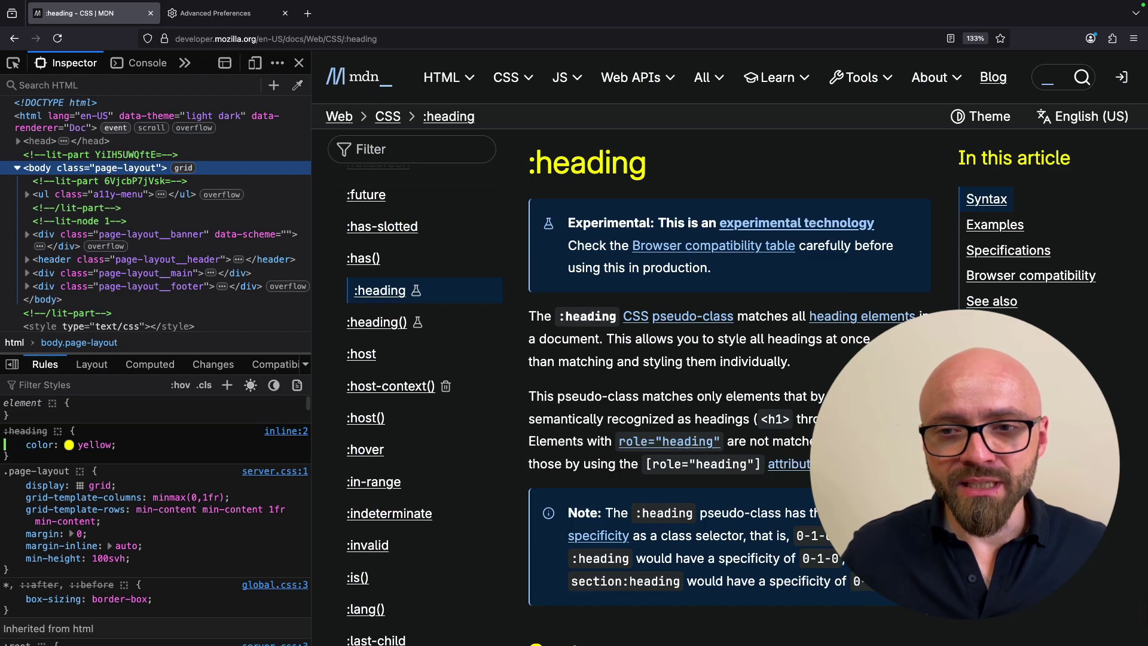
Scroll through the article to see the yellow headings
scroll(748, 381, "down", 5)
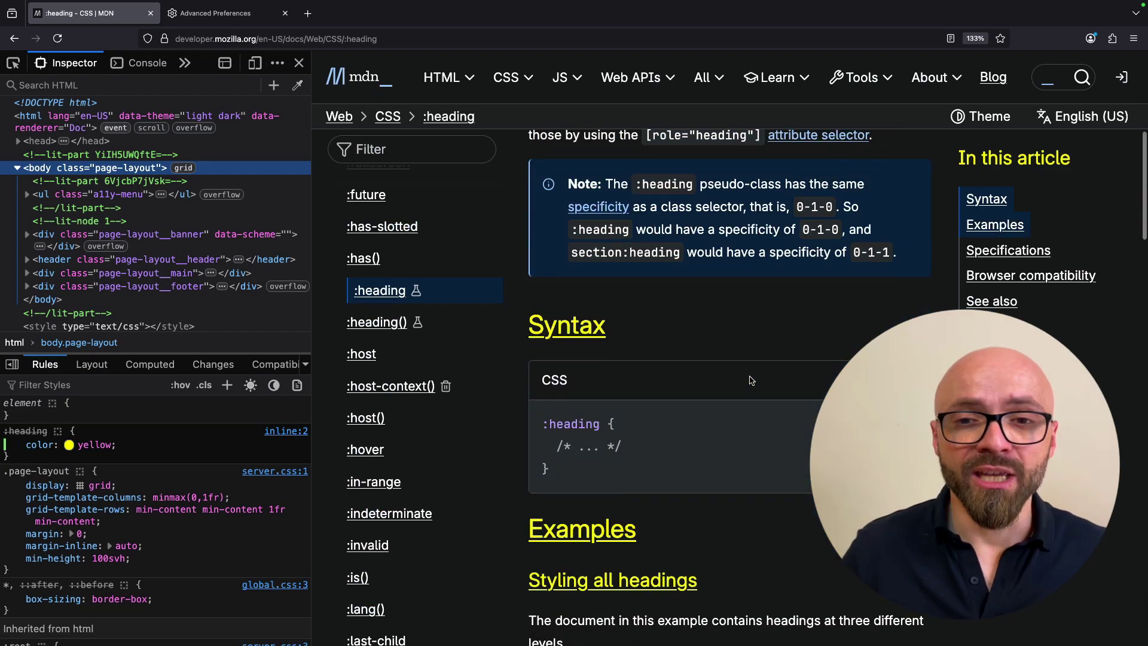
scroll(736, 449, "up", 3)
scroll(706, 452, "down", 7)
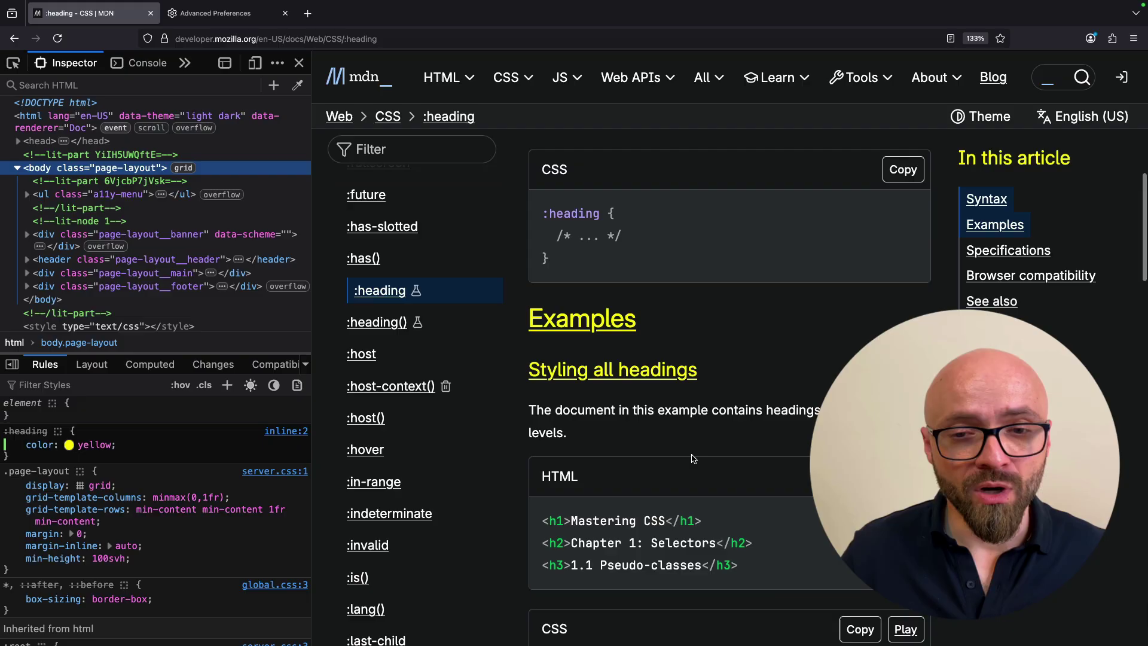
scroll(692, 458, "down", 4)
scroll(692, 458, "down", 5)
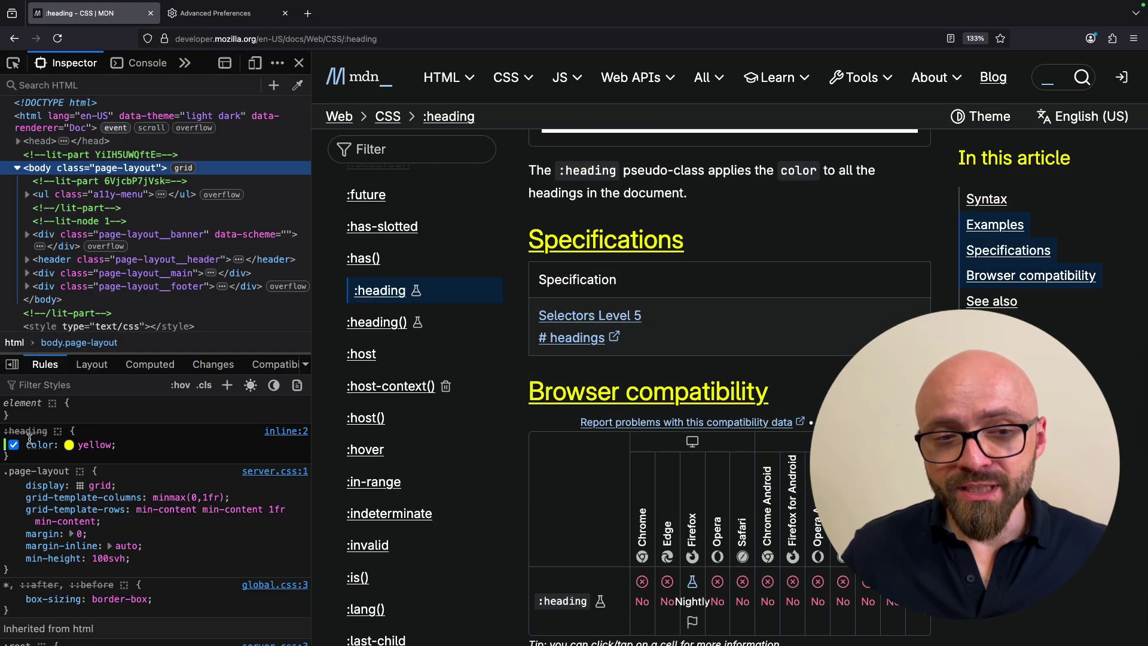
scroll(753, 324, "up", 15)
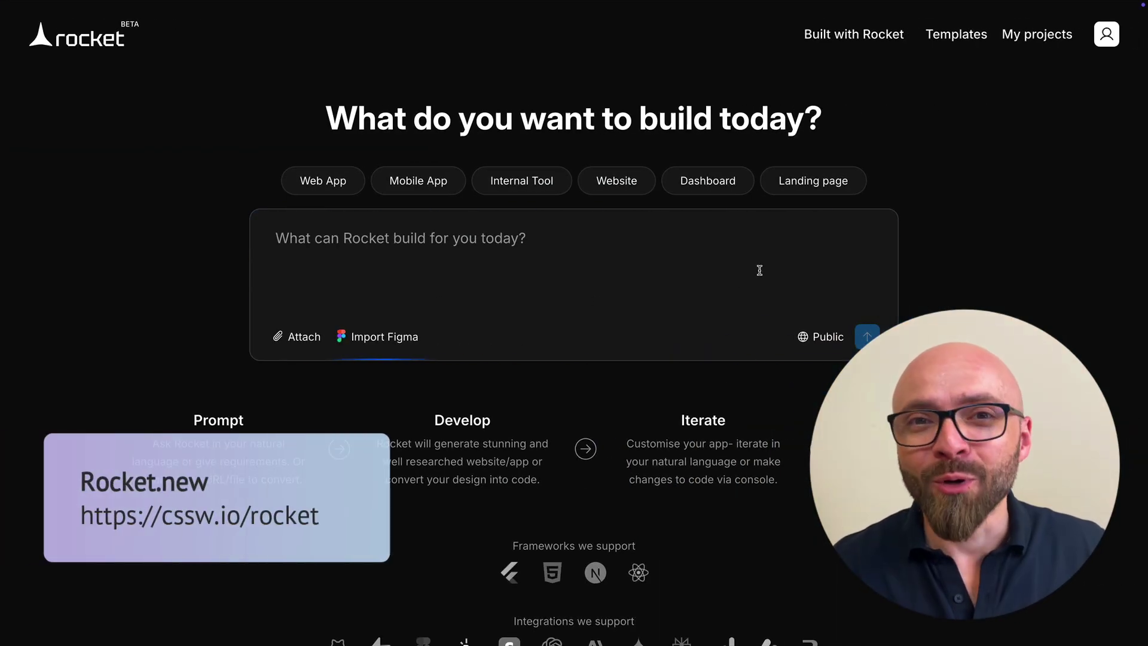
Browse Rocket's Dashboard templates and view the GitHub Activity template details
left_click(954, 36)
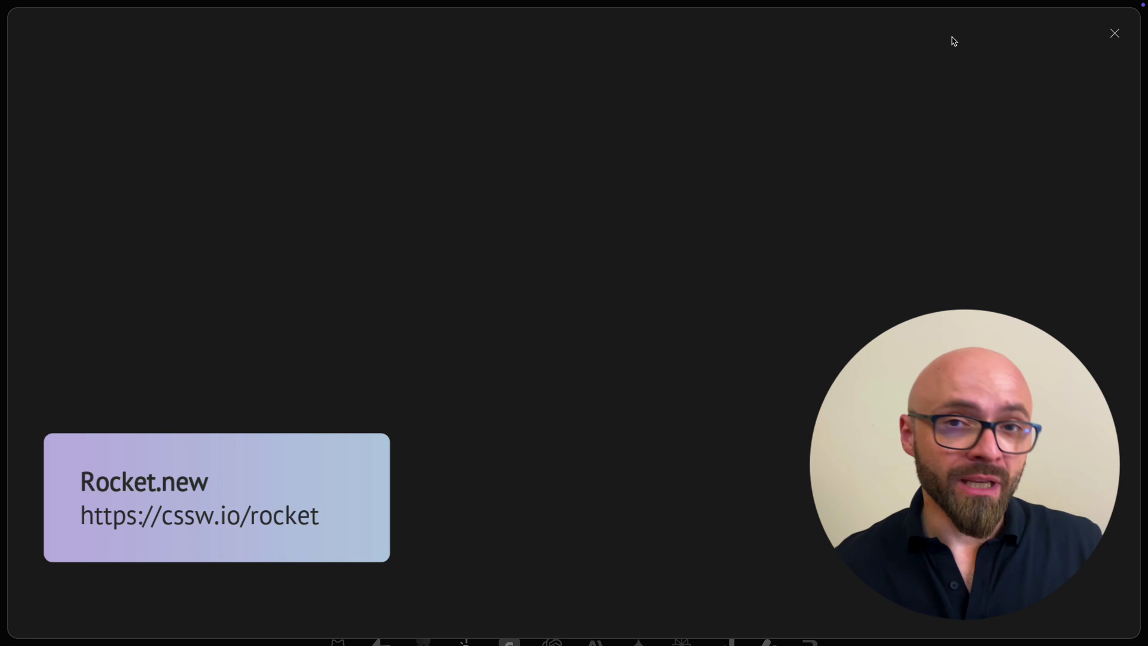
left_click(563, 114)
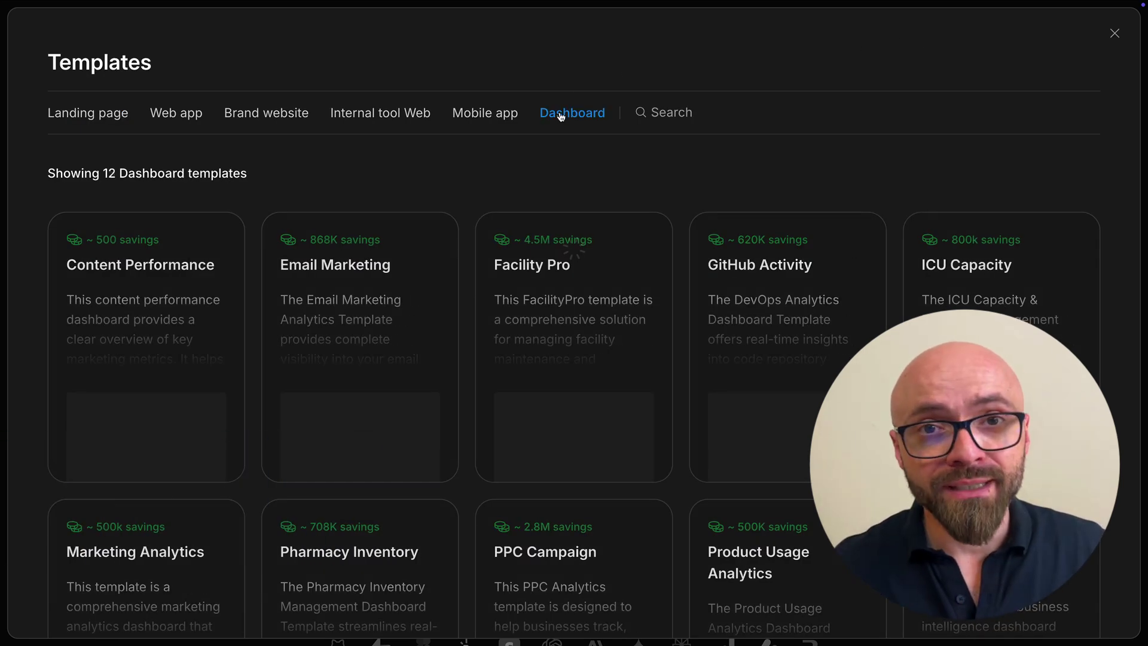
mouse_move(738, 301)
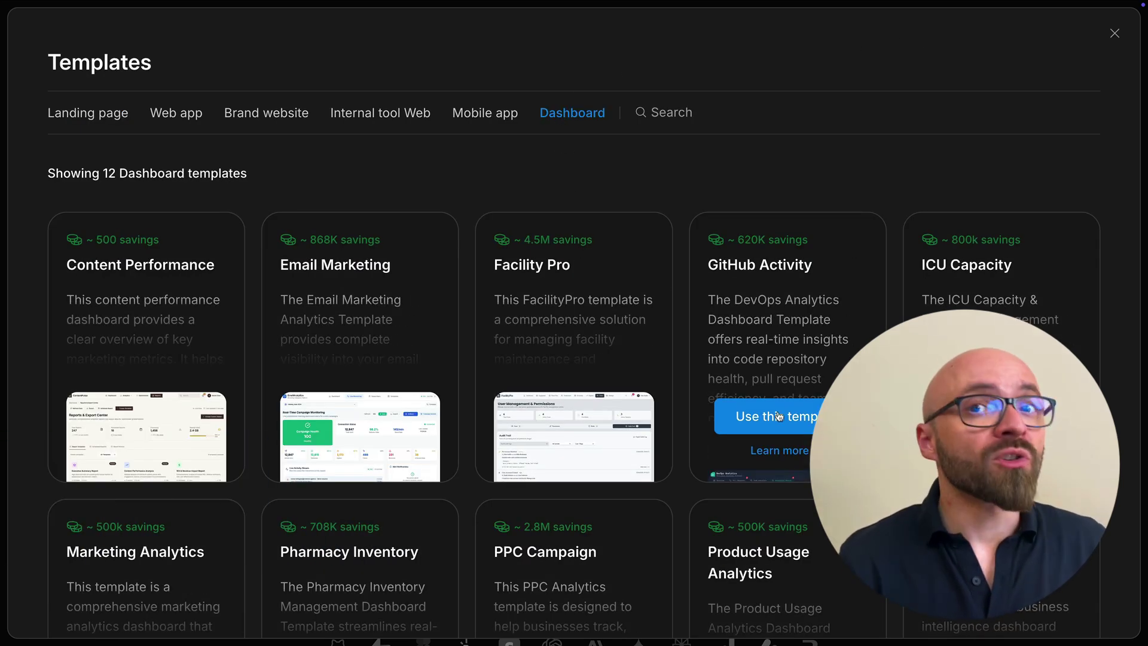
left_click(778, 450)
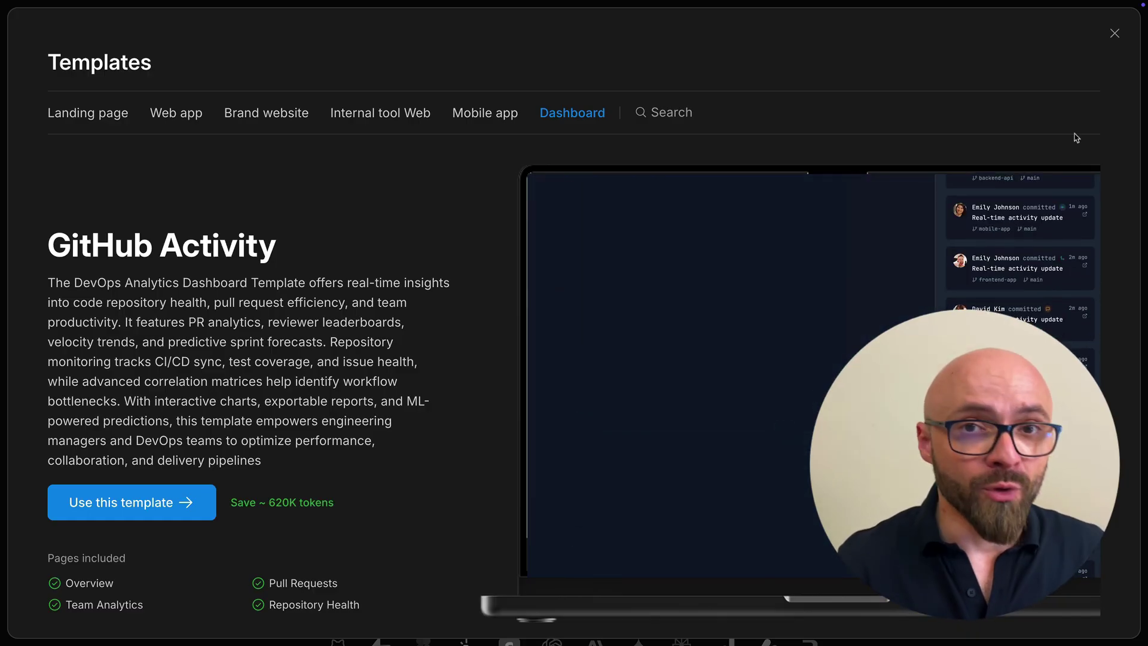
left_click(1115, 33)
Submit the pasted prompt for a one-page HTML & CSS GitHub-based portfolio
left_click(300, 230)
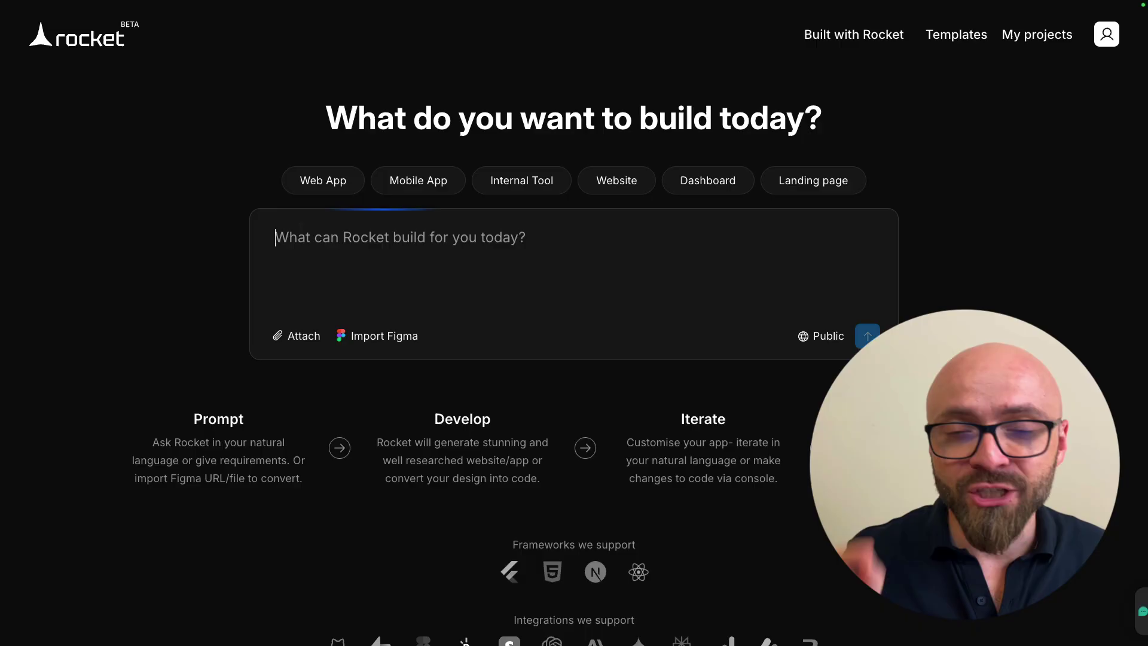
type("Create a one-page personal portfolio website that showcases my dev projects with pure HTML & CSS based on my GitHub profile: https://github.com/zoranJambor/")
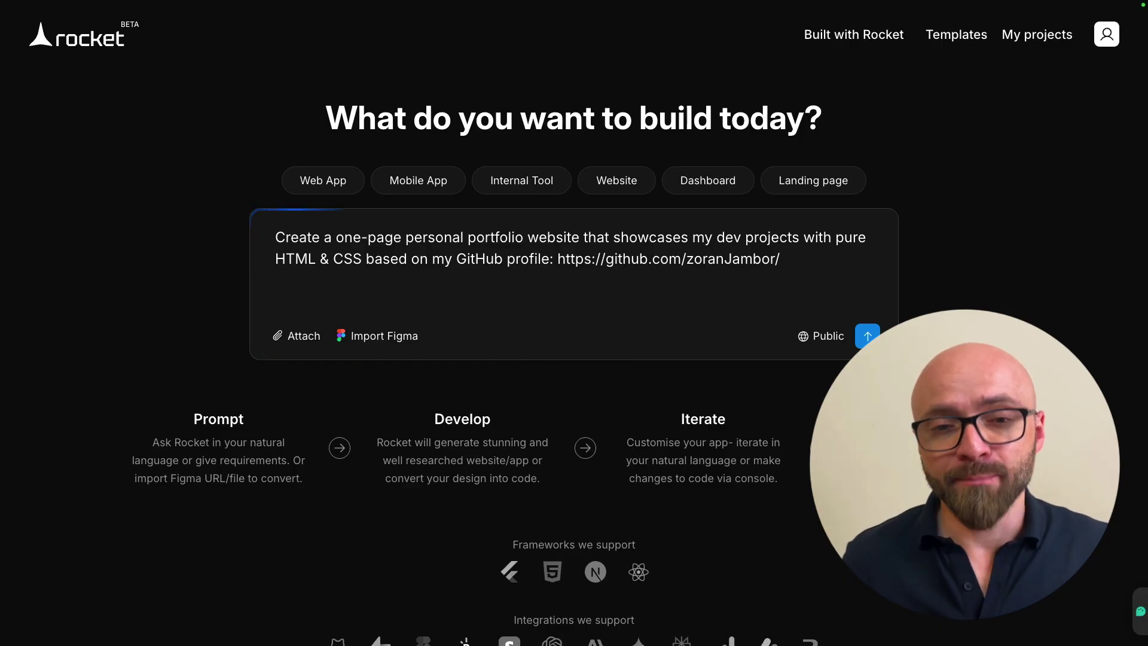
key("Return")
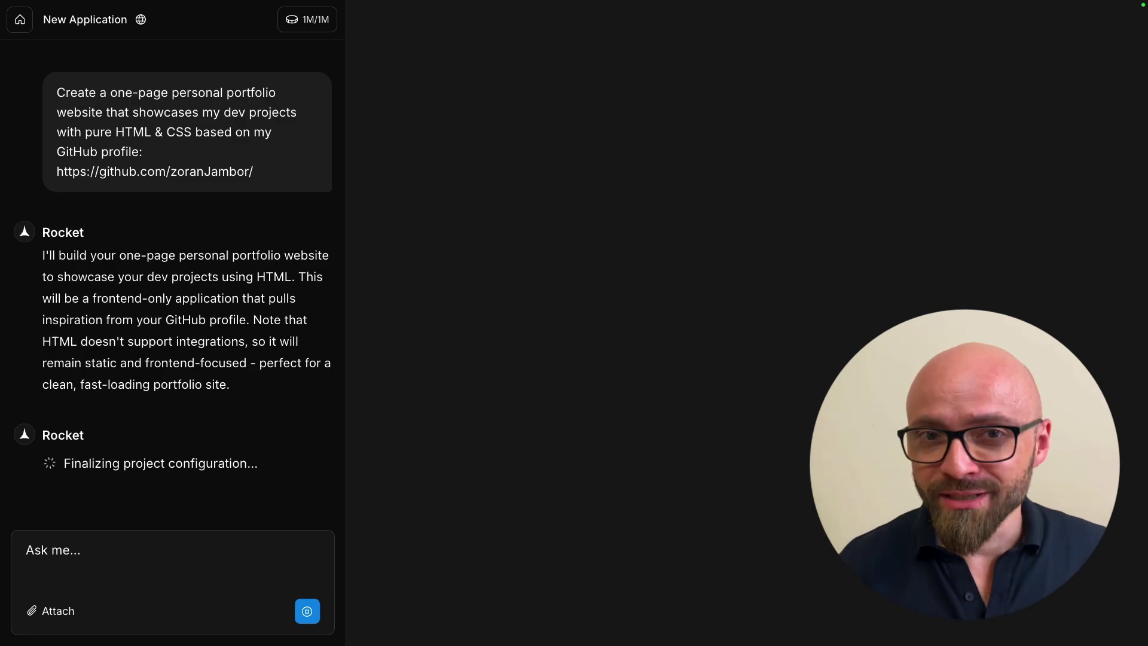
Build the Homepage screen and preview its Featured Projects, Technical Expertise and GitHub Activity sections
left_click(50, 323)
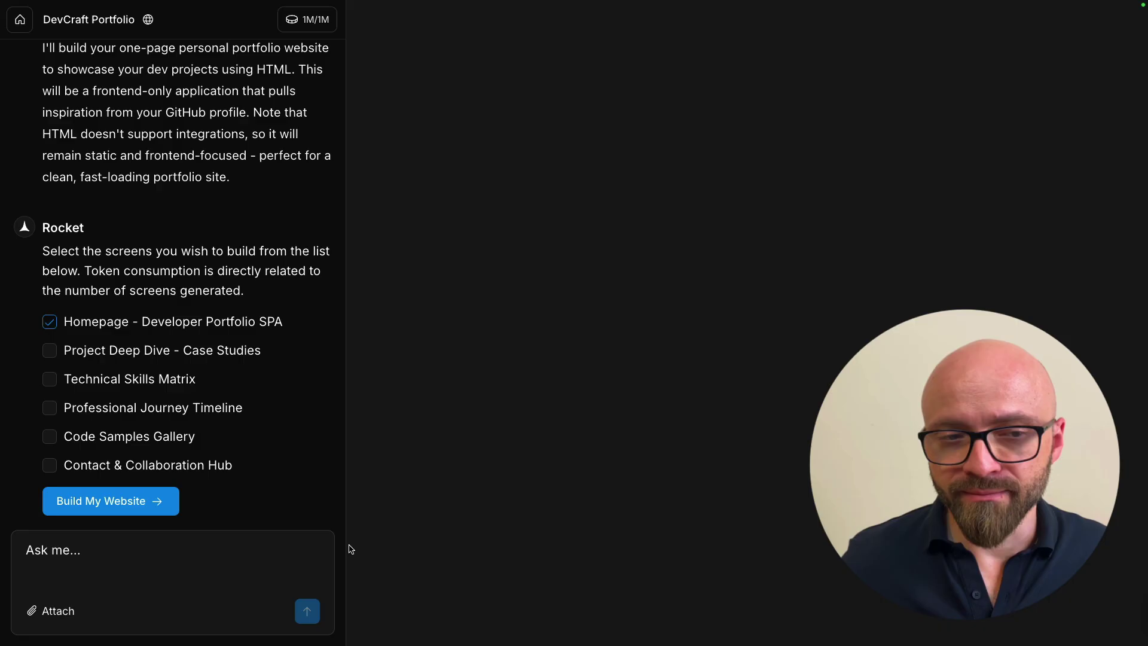
left_click(110, 502)
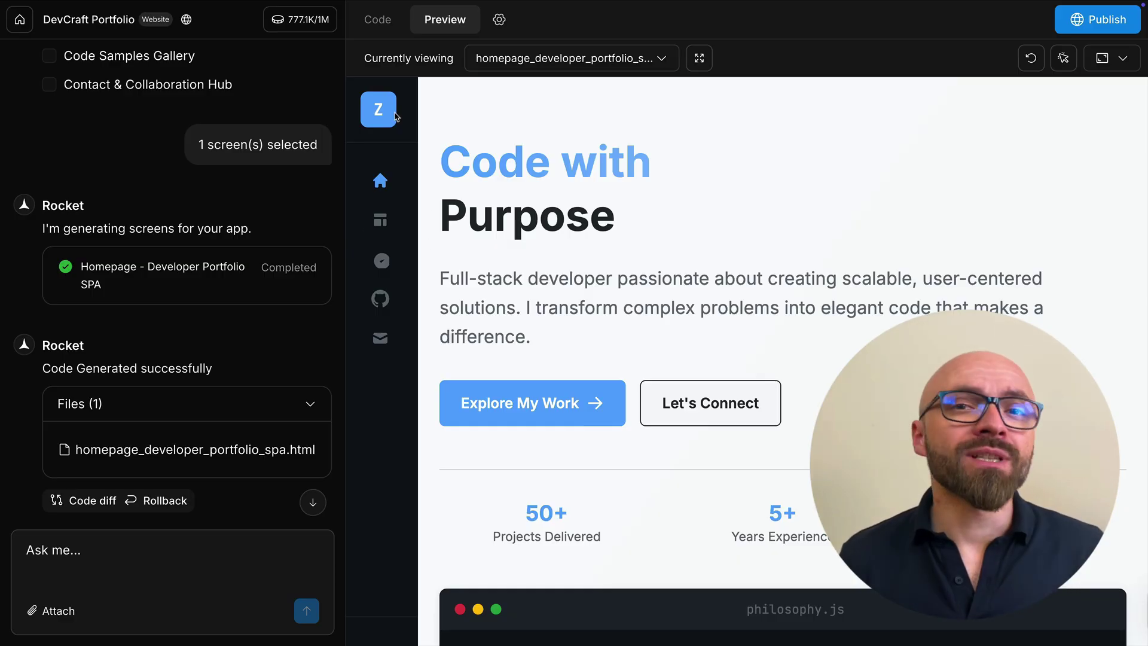
left_click(380, 220)
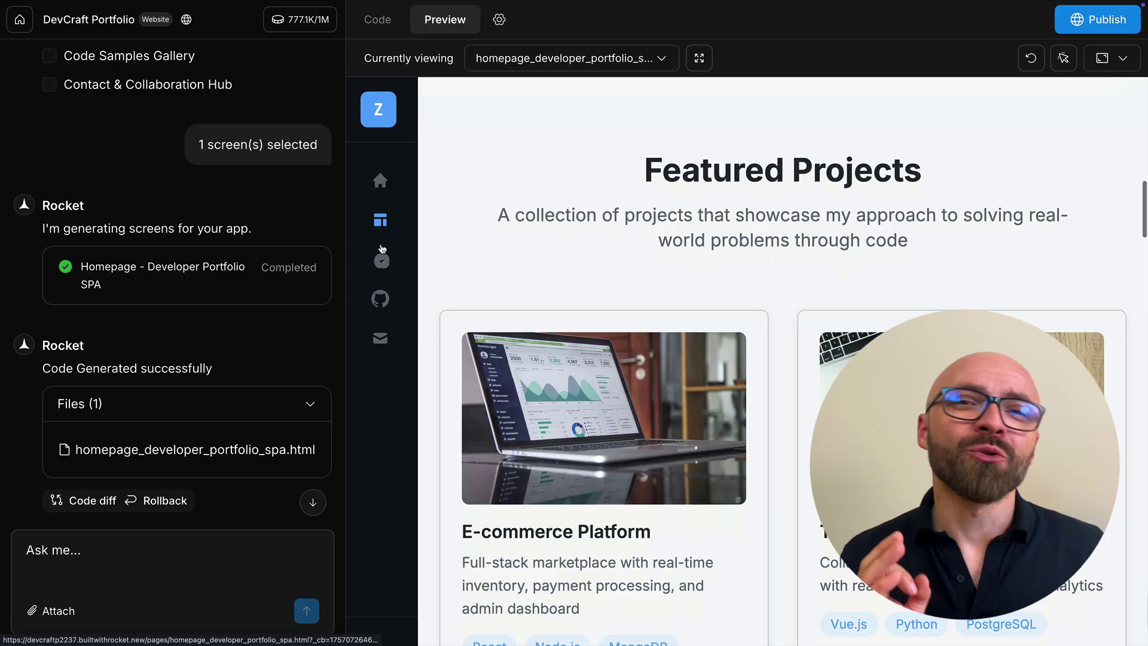
left_click(382, 261)
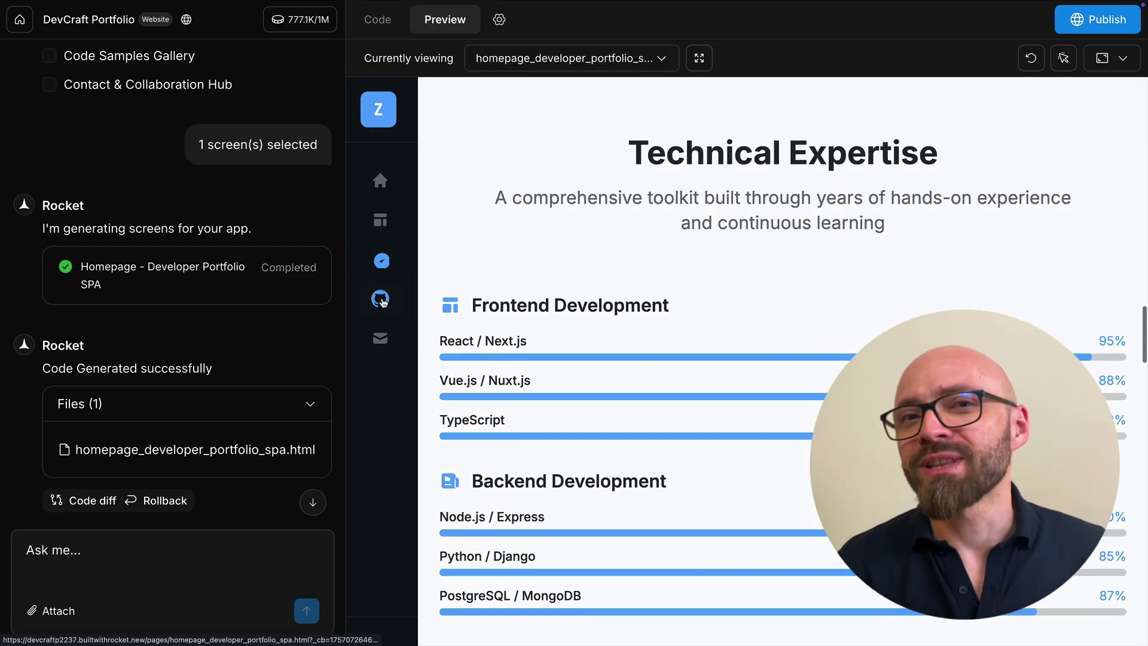
left_click(382, 299)
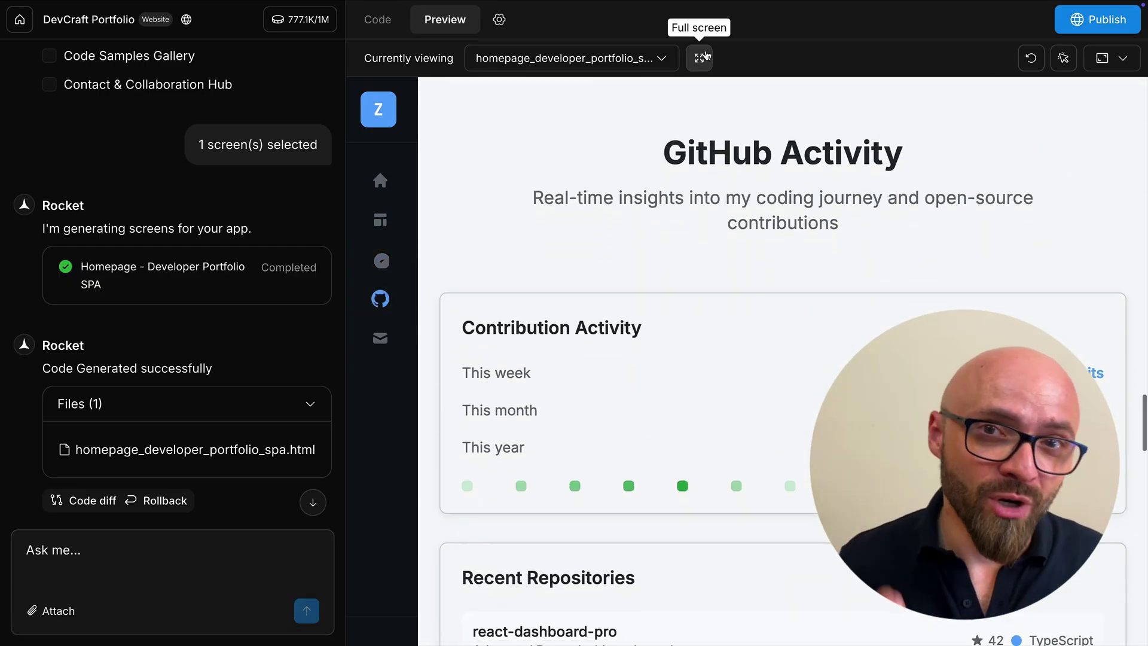
left_click(705, 56)
left_click(96, 161)
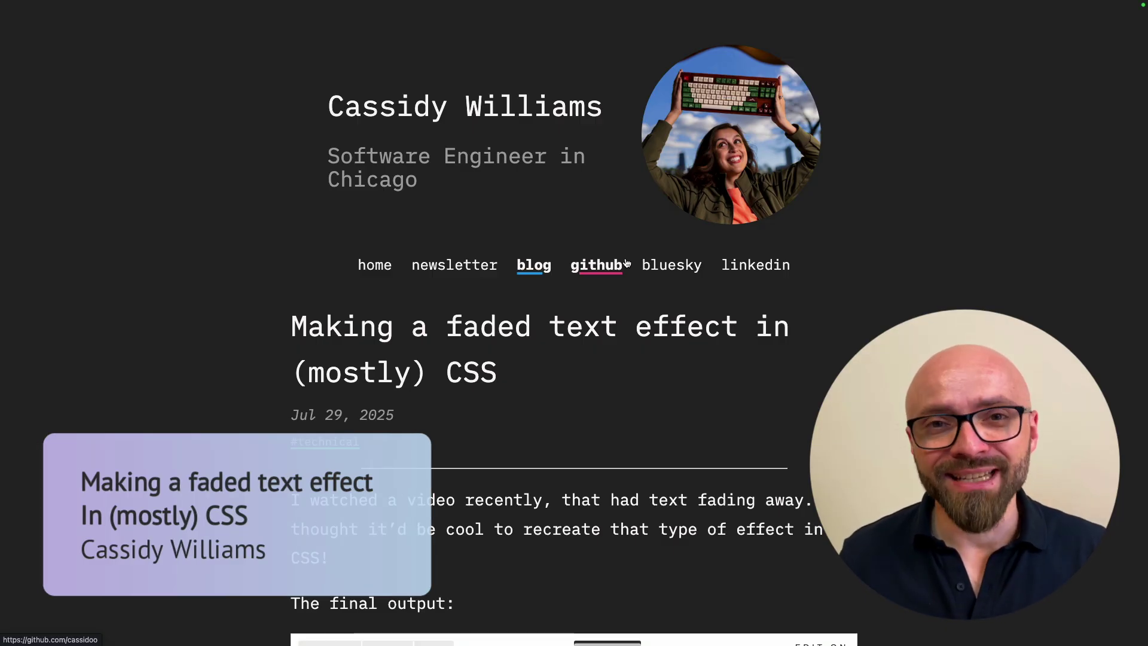
Scroll to the Hello, world! CodePen demo and toggle its HTML view on and off
scroll(598, 263, "down", 6)
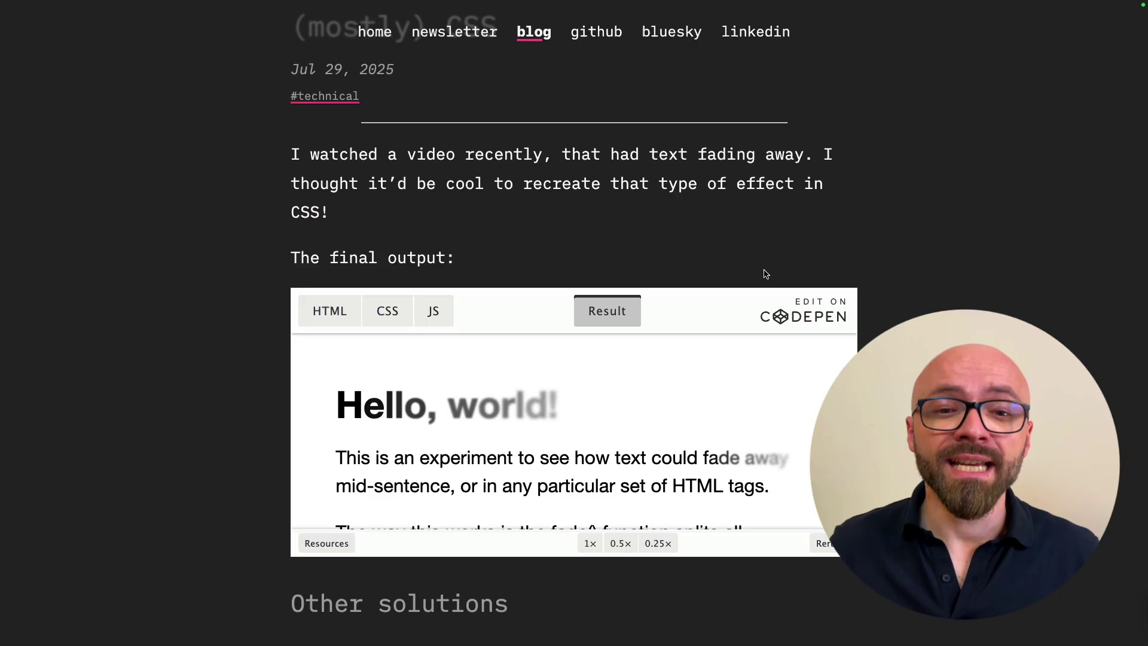
left_click_drag(337, 399, 613, 414)
left_click(323, 311)
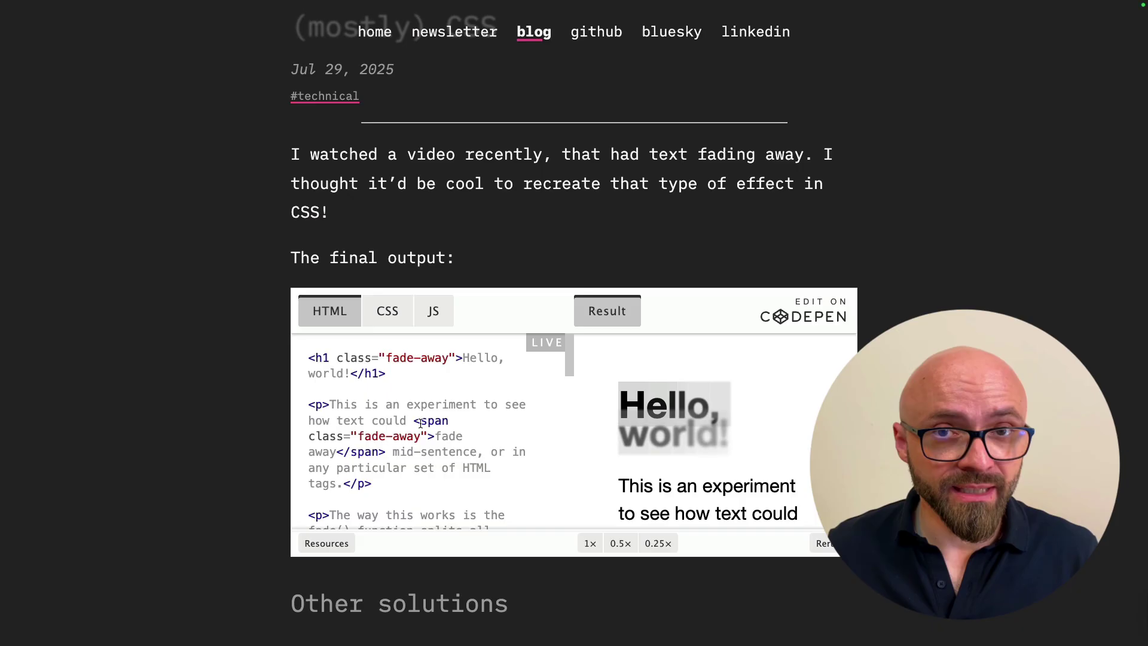
left_click(326, 311)
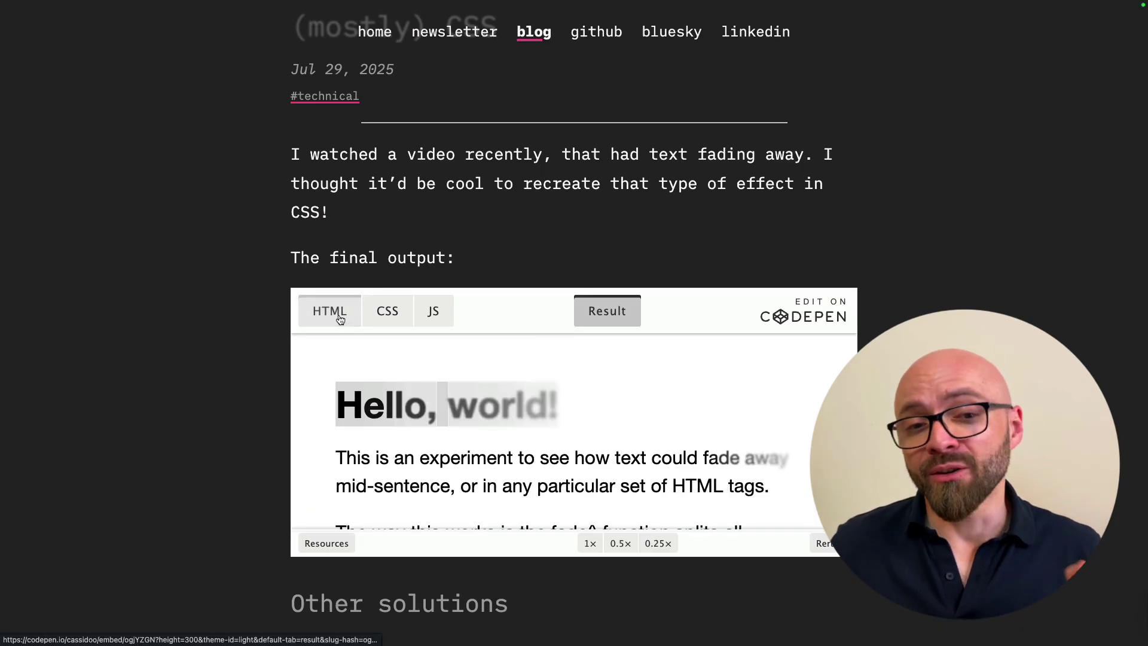
Select the three .fading-text declarations, starting with color: transparent
left_click(806, 452)
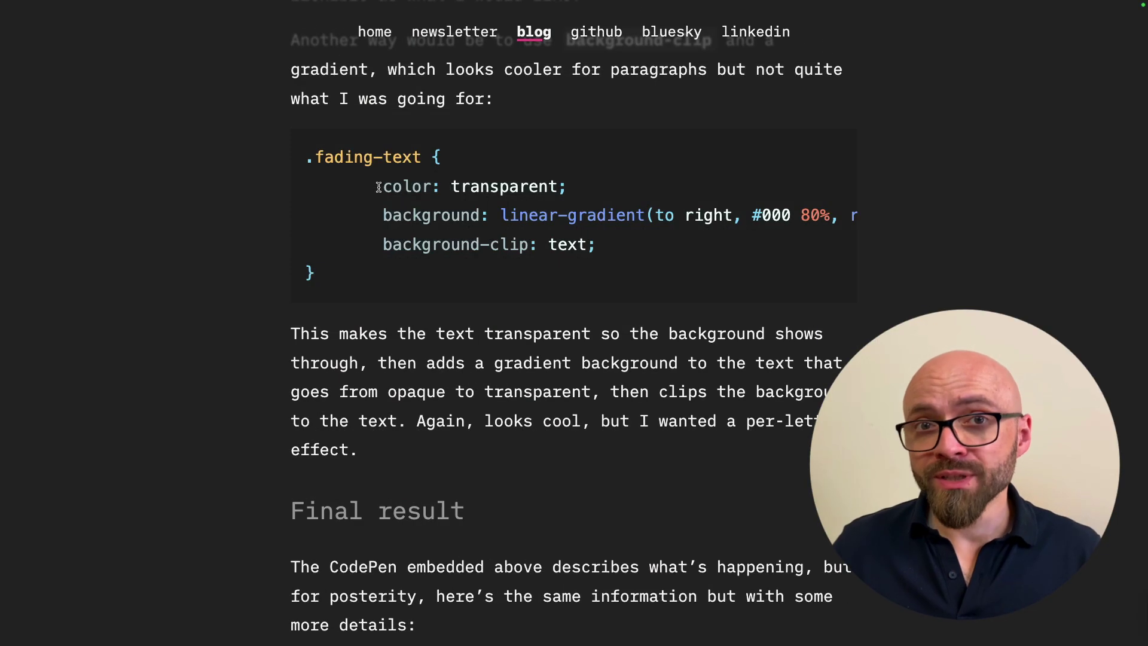
left_click_drag(378, 187, 573, 189)
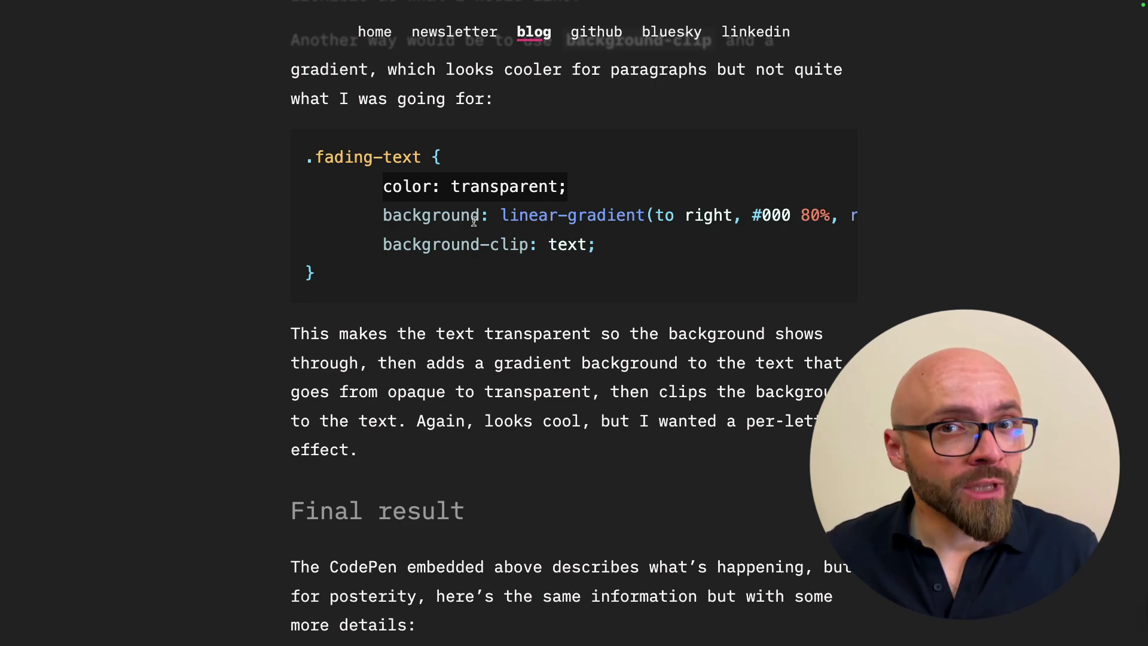
left_click_drag(634, 253, 377, 184)
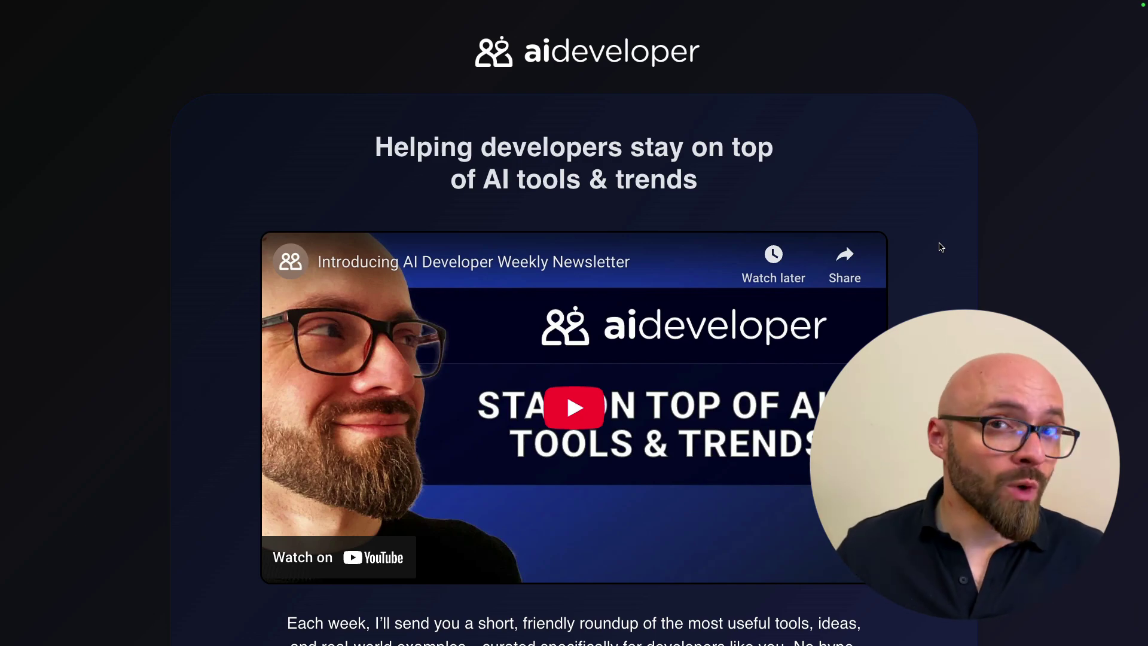
Inspect the newsletter's main heading and paste the three fading declarations into element.style
key("super+alt+i")
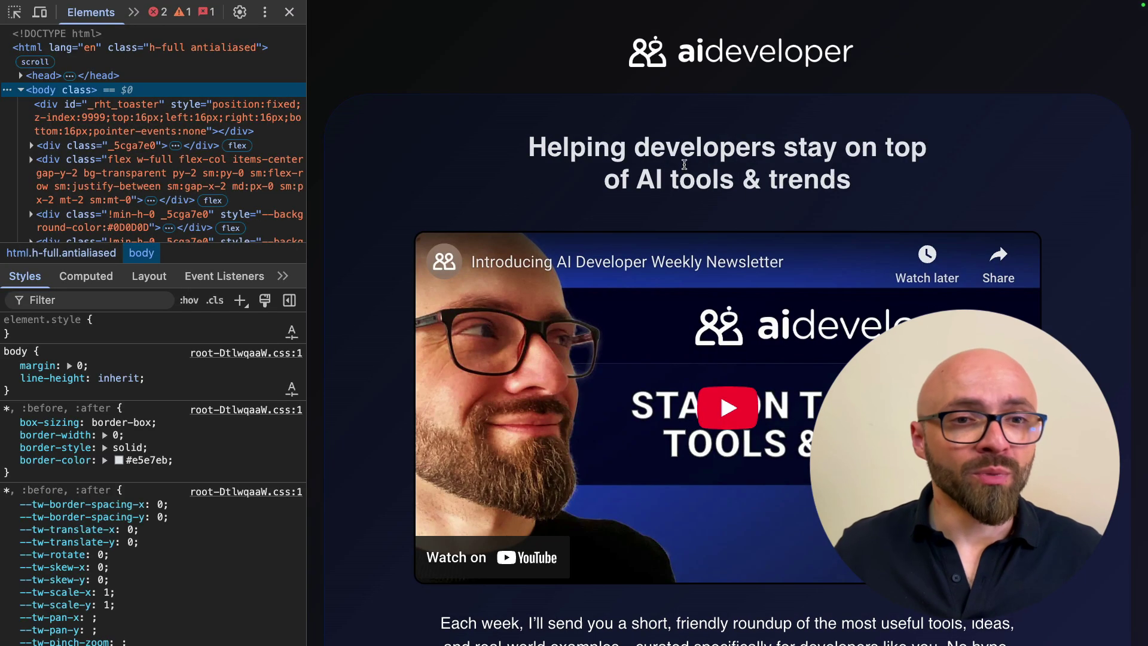
left_click(14, 12)
left_click(694, 172)
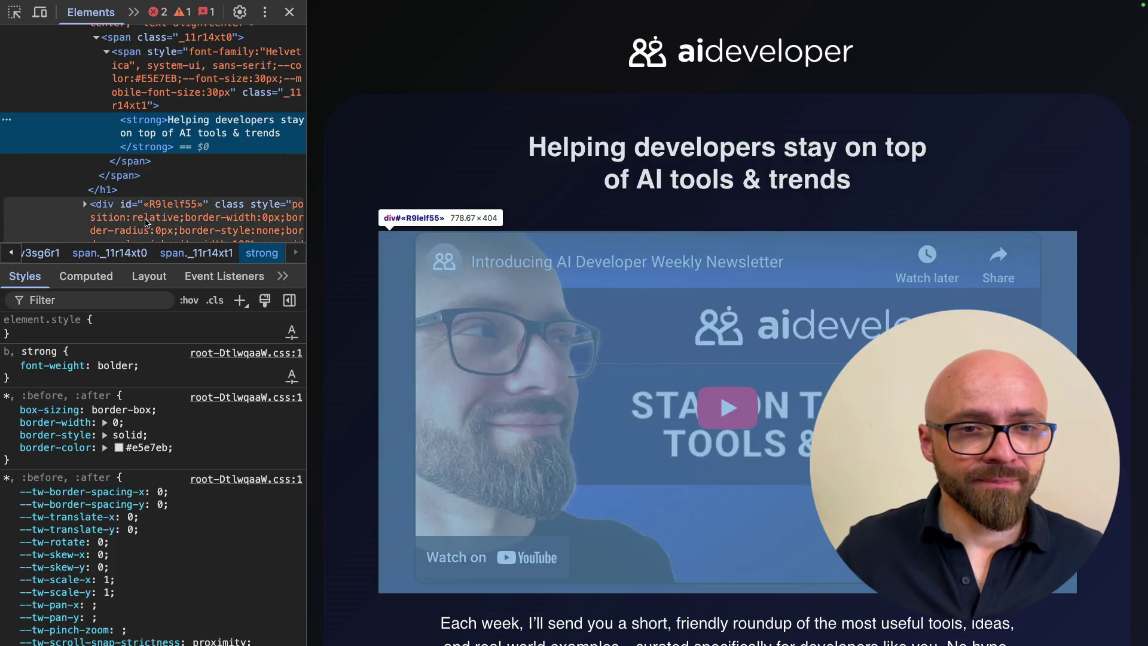
left_click(205, 327)
type("color: transparent; background: linear-gradient(to right, #000 80%, rgba(0, 0, 0, 0.1) 100%); background-clip: text;")
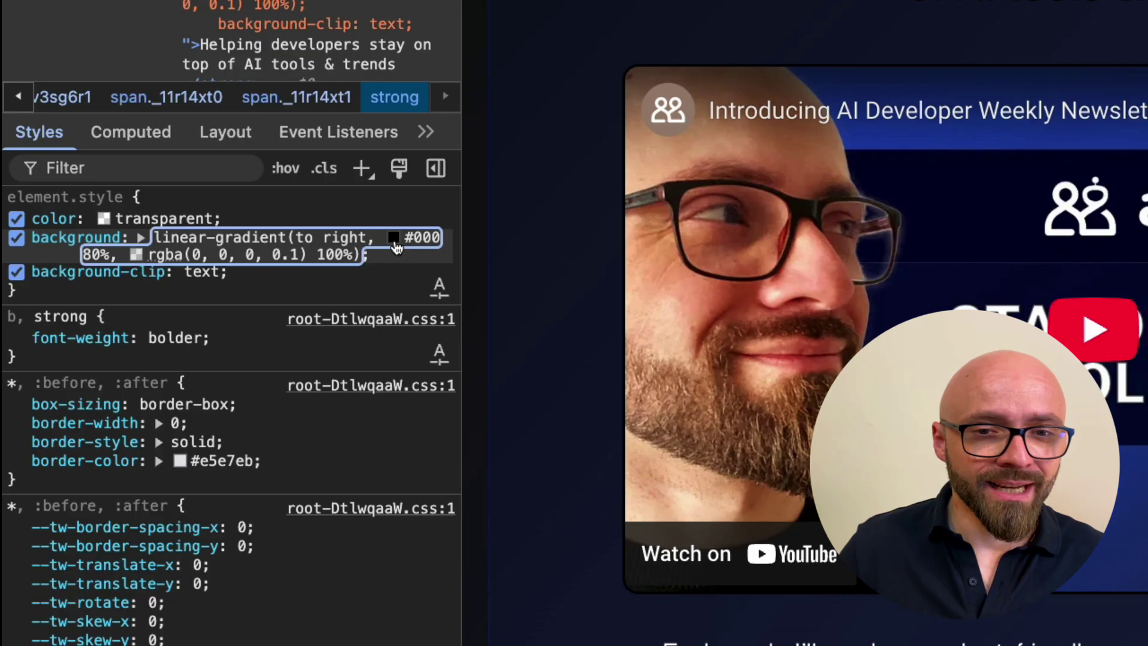
Convert both gradient stop colours to hsl format
left_click(394, 238)
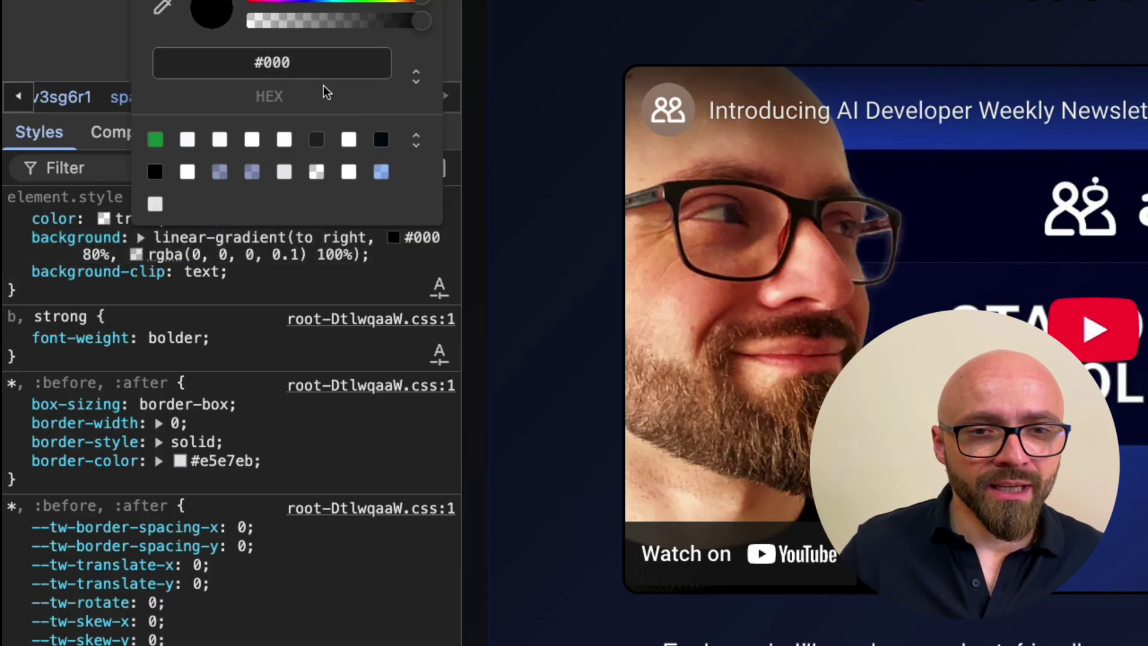
left_click(416, 83)
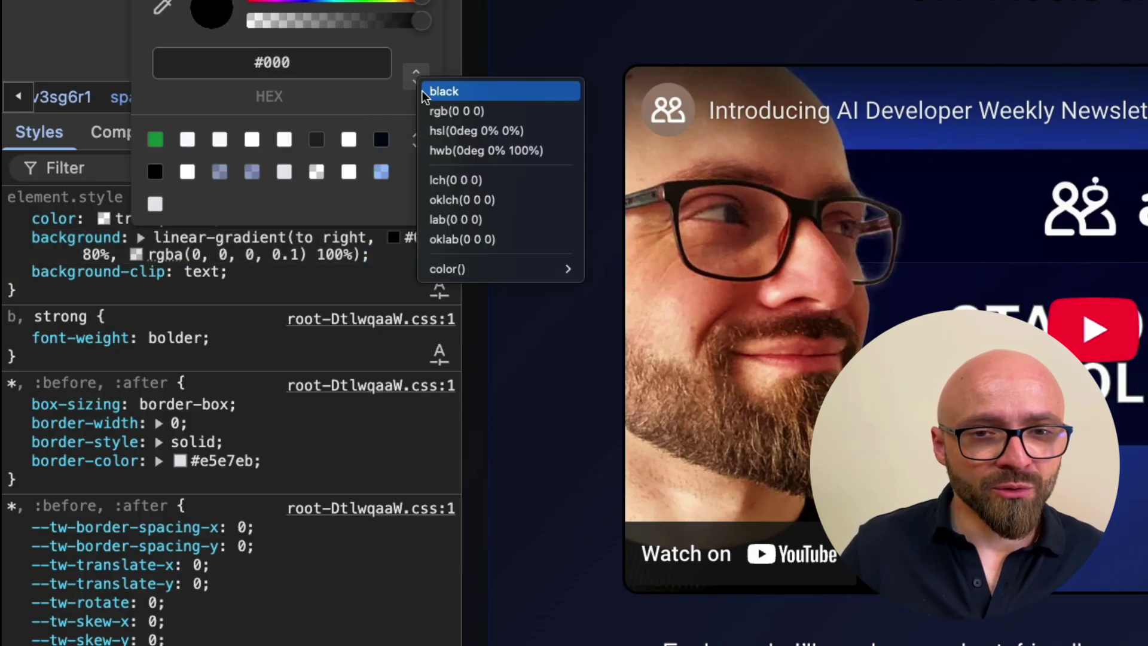
left_click(454, 128)
left_click(68, 271)
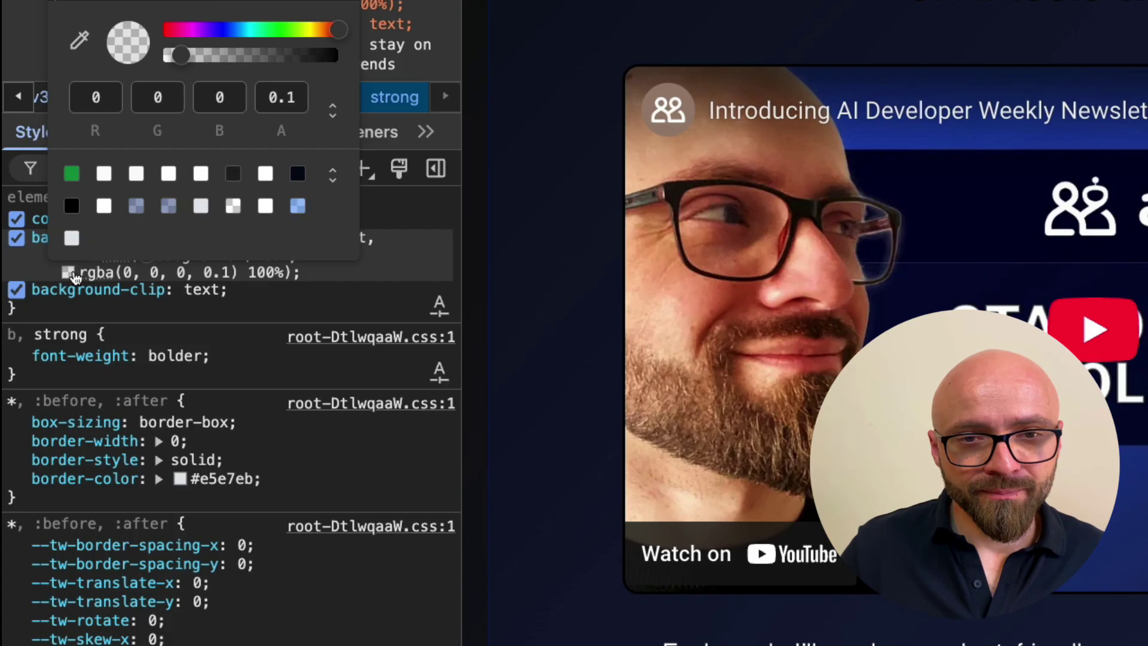
left_click(332, 108)
left_click(412, 141)
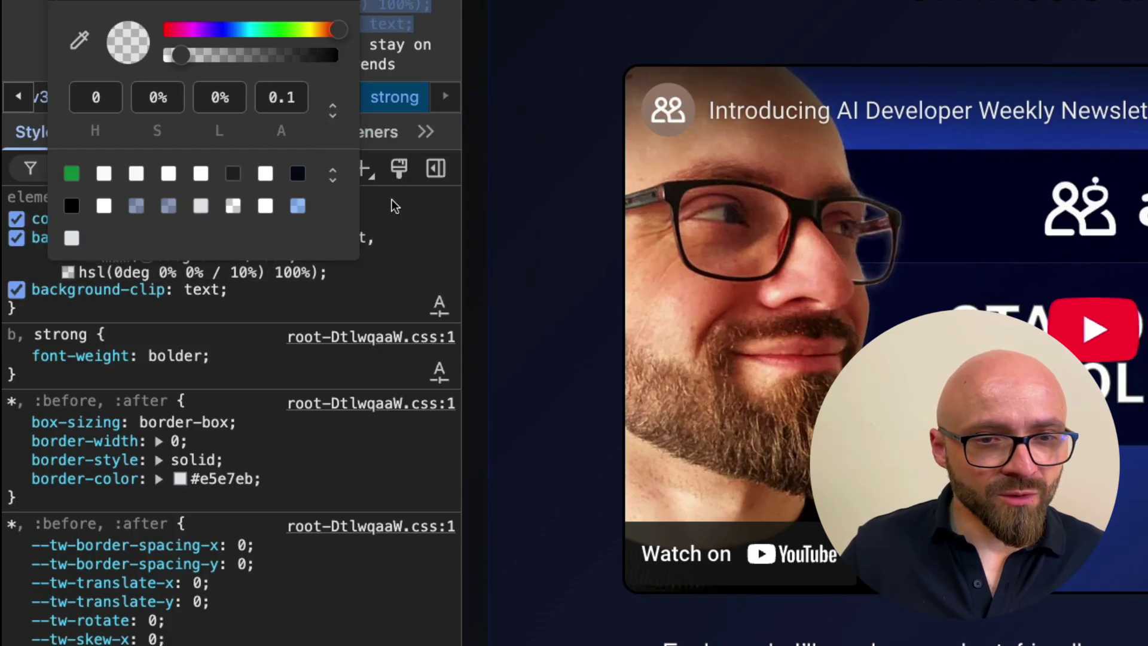
key("Escape")
Edit the gradient stops to 100% lightness so the heading is white fading to 30% opacity
left_click(251, 273)
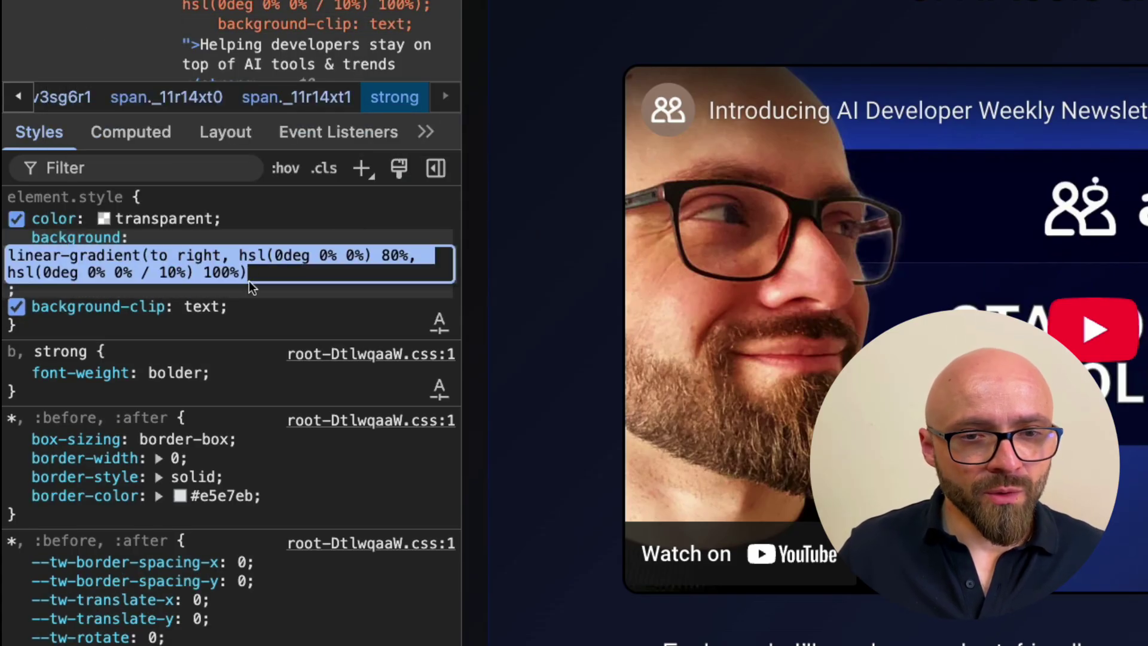
left_click(354, 255)
type("10")
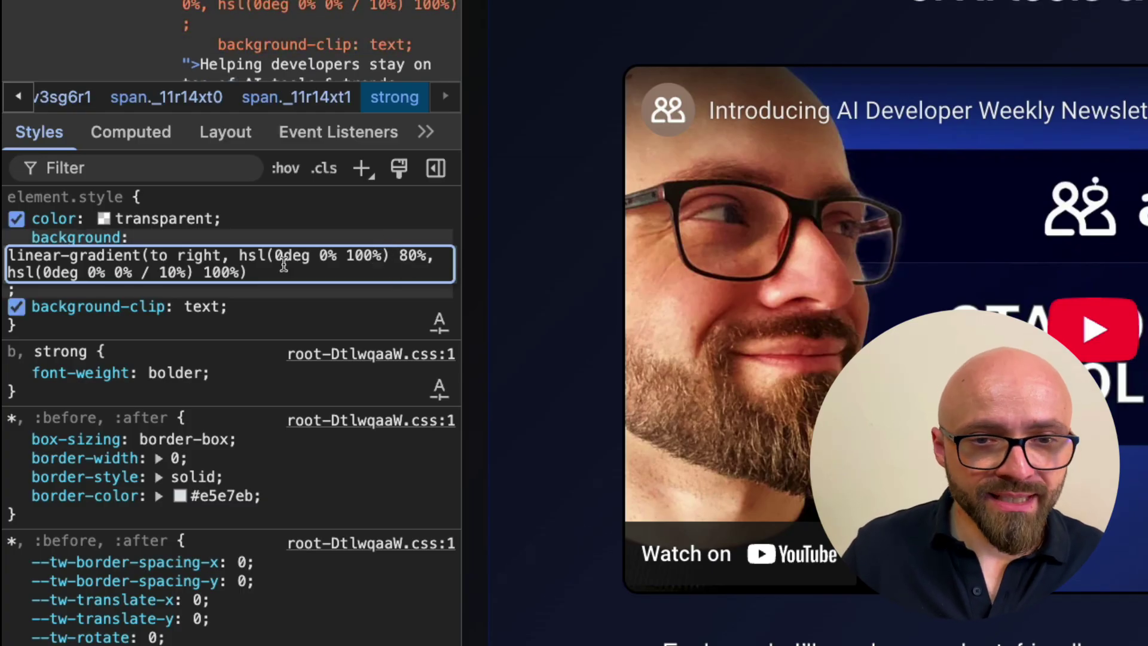
left_click(113, 267)
type("10")
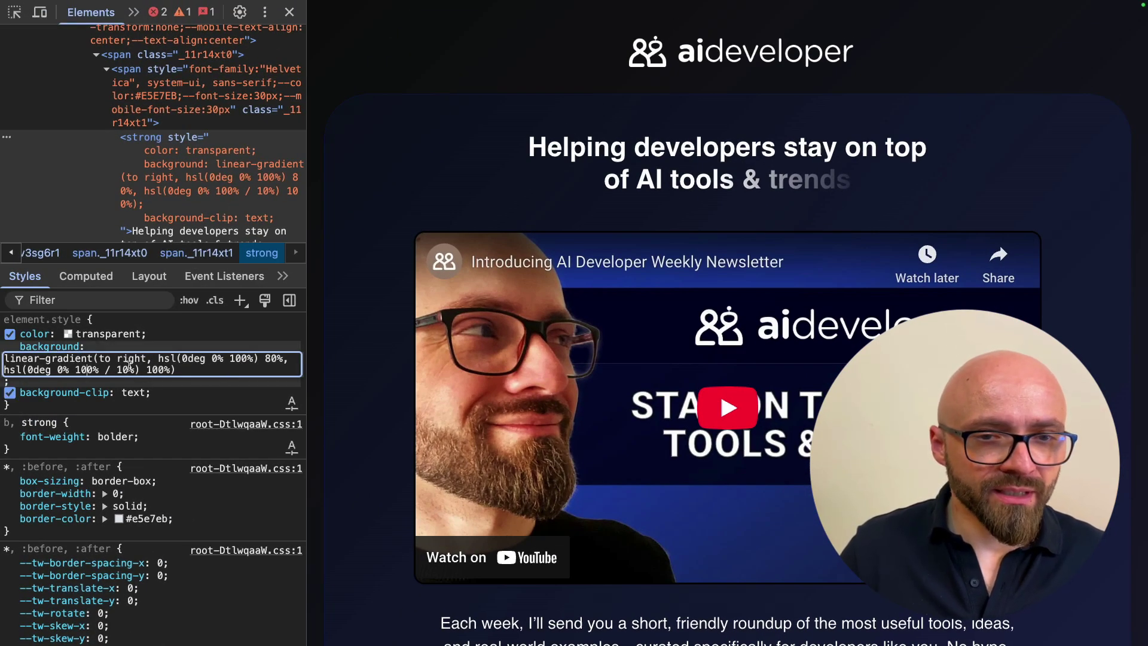
scroll(119, 369, "up", 20)
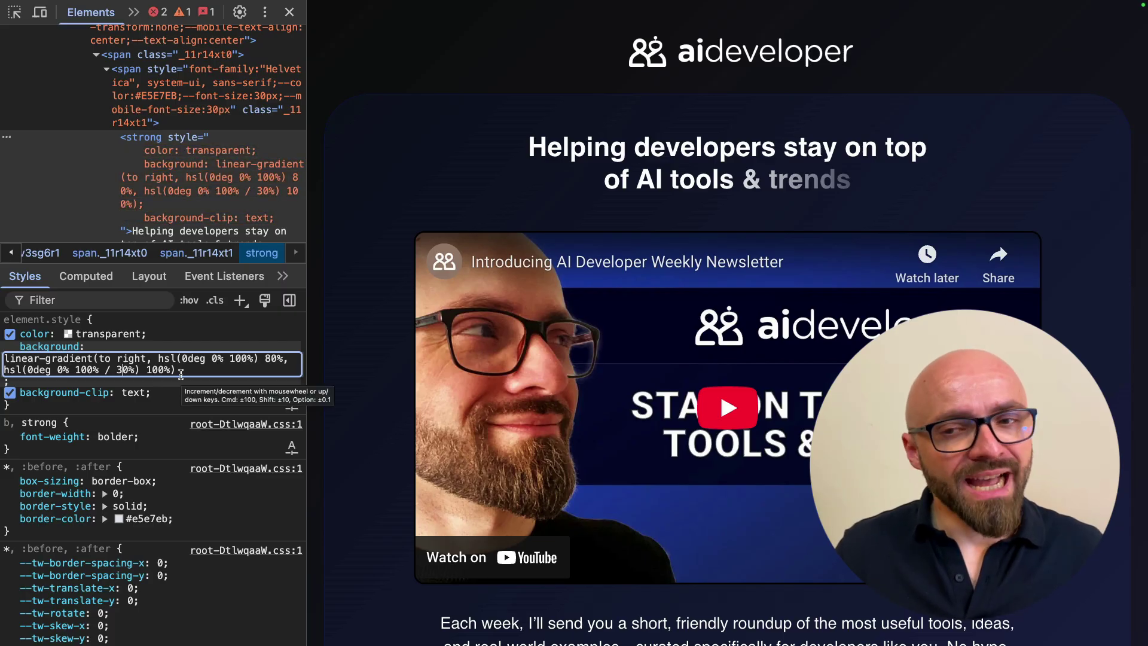
key("Return")
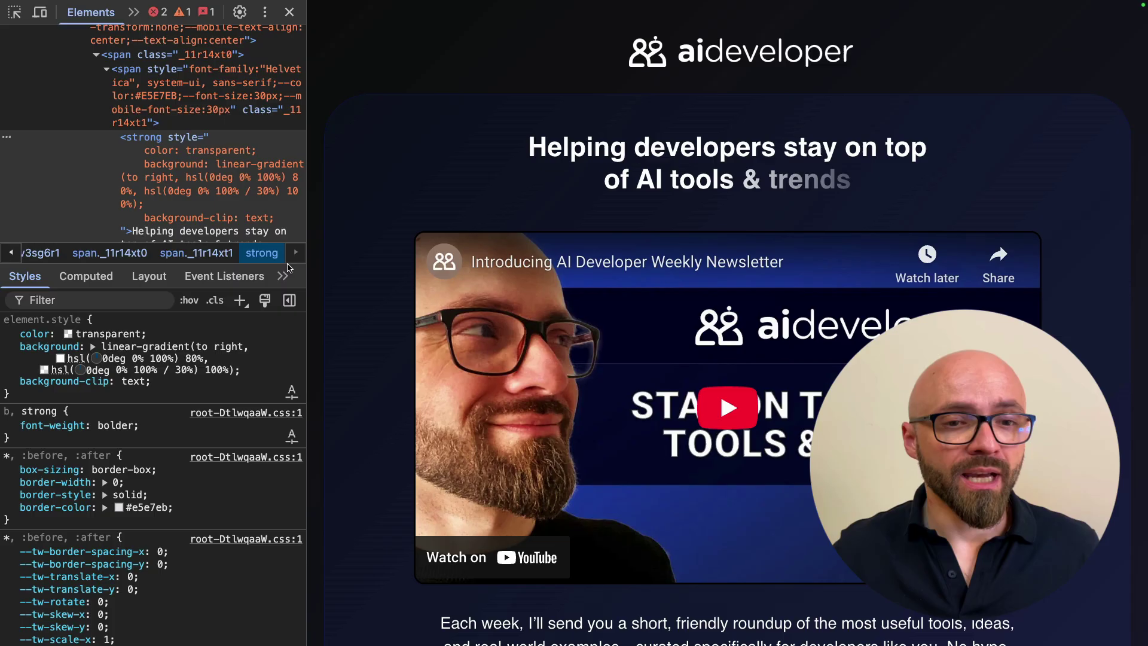
Add display: block to the heading's inline style
left_click(199, 394)
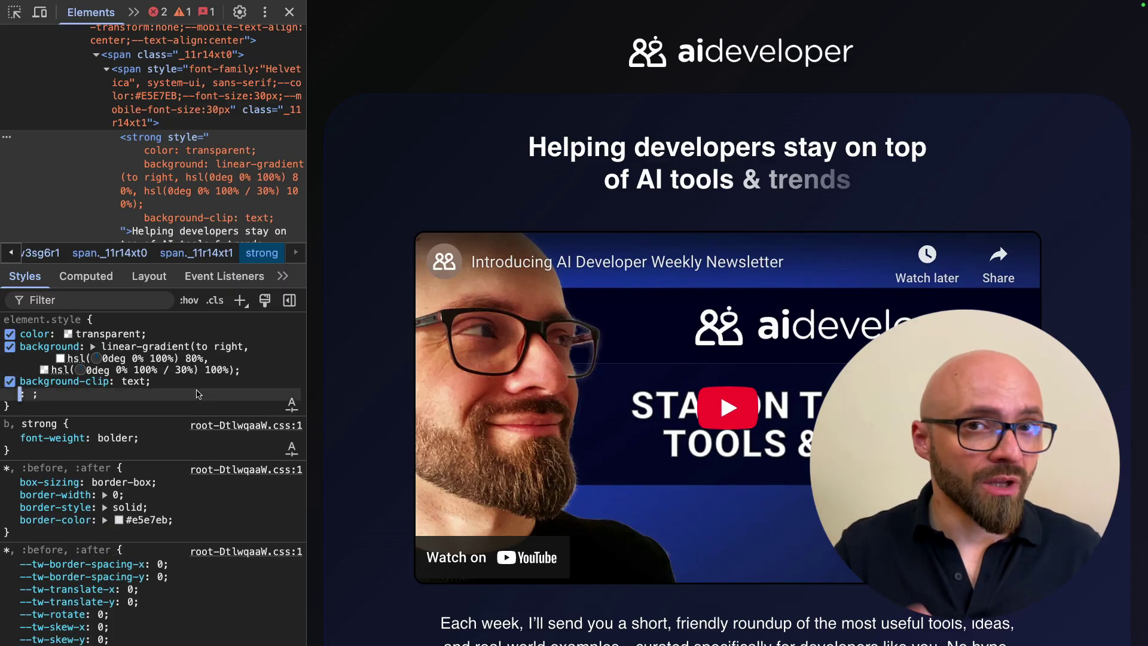
type("d")
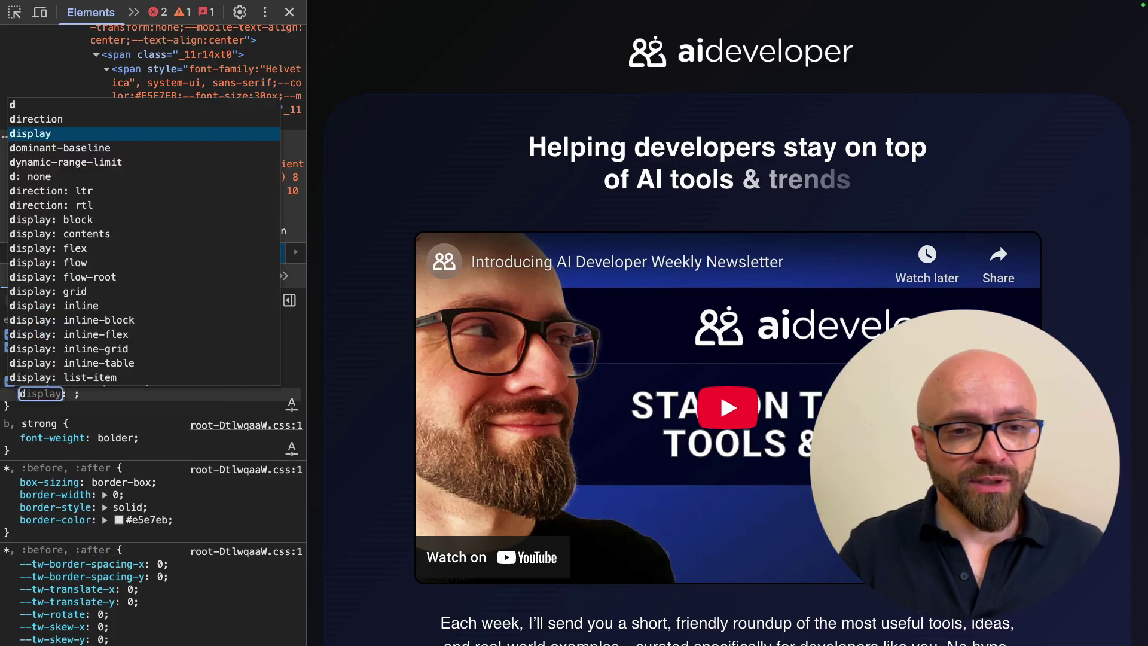
key("Tab")
type("b")
key("Return")
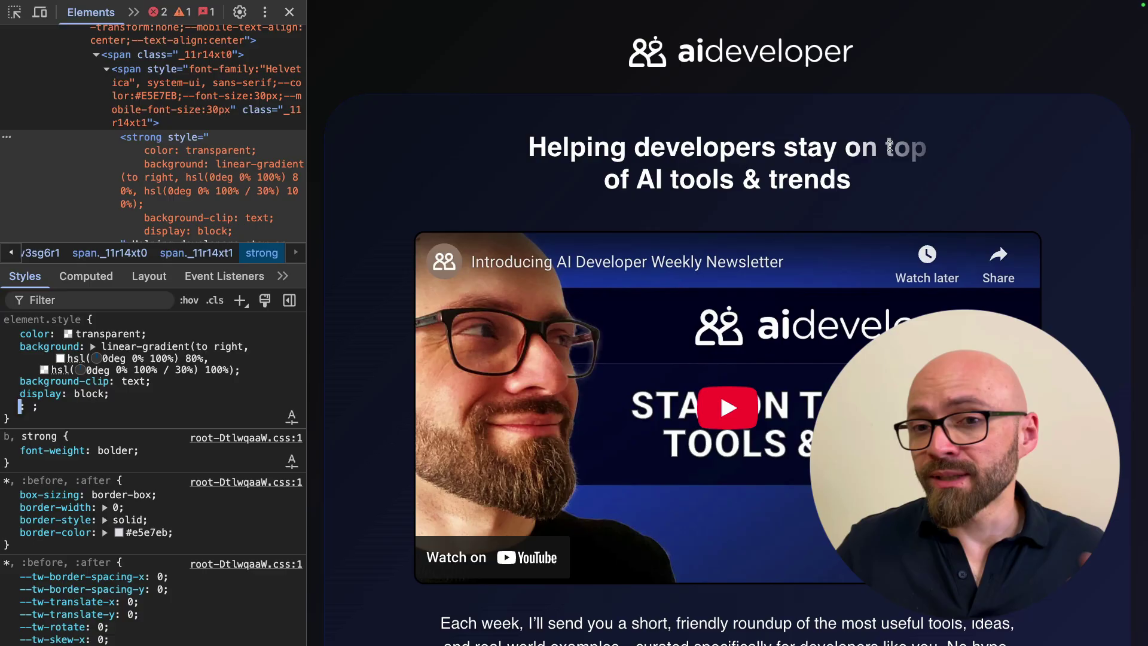
Change the gradient direction to 'to bottom right' with the first stop at 20%
left_click(179, 370)
left_click(183, 358)
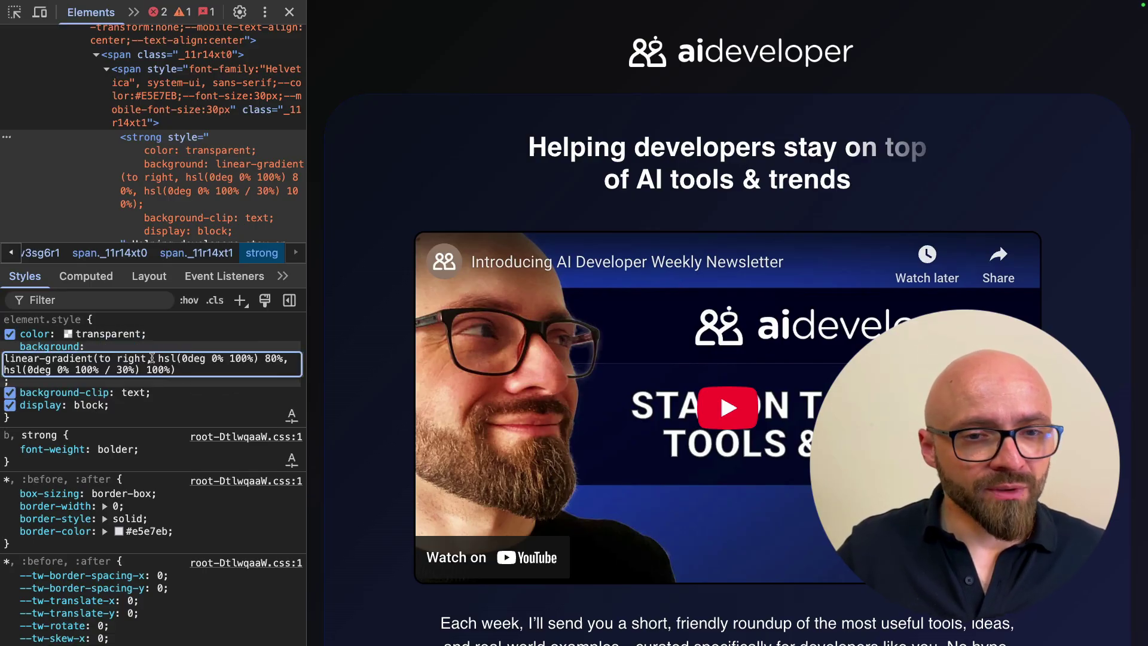
left_click(116, 358)
type("bottom")
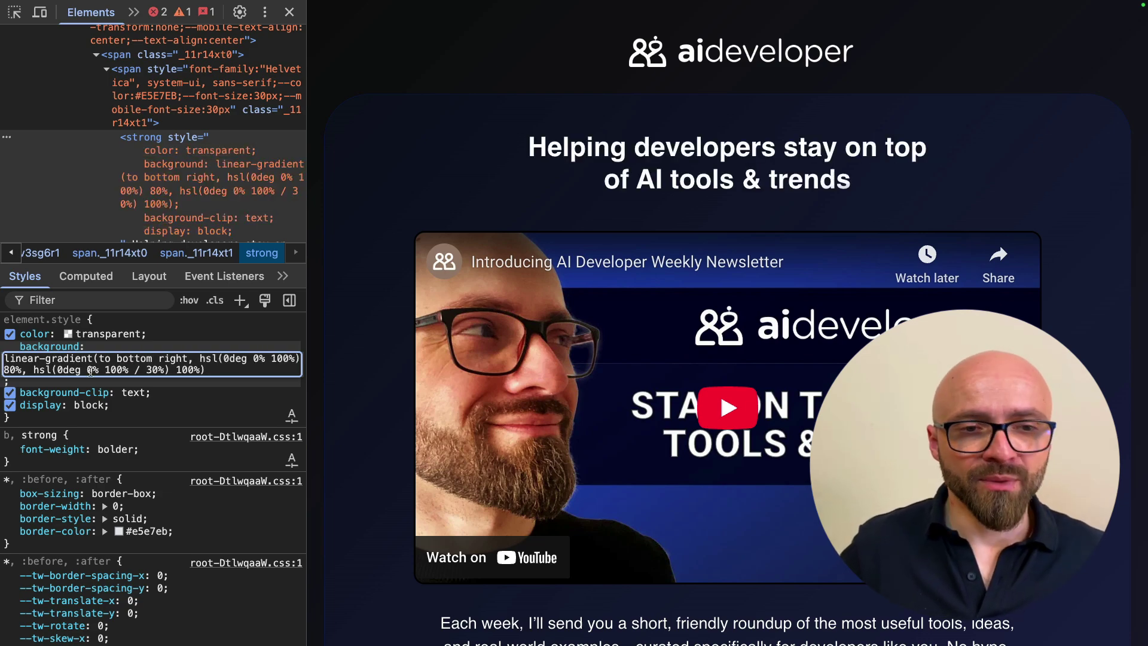
key("Delete")
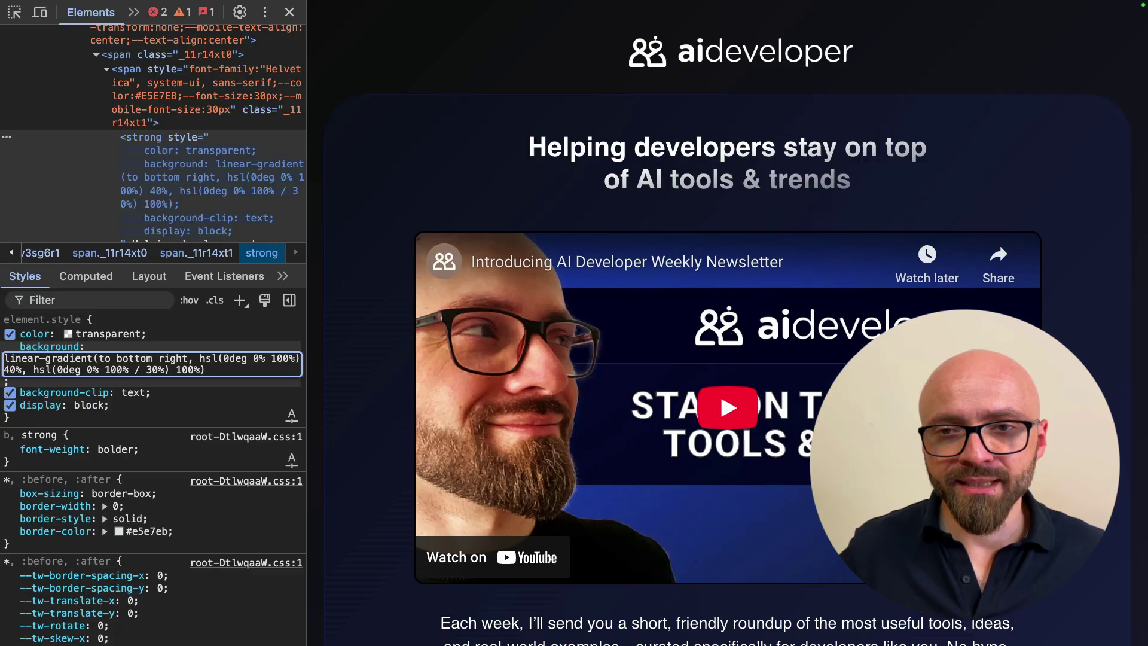
type("4")
key("BackSpace")
type("2")
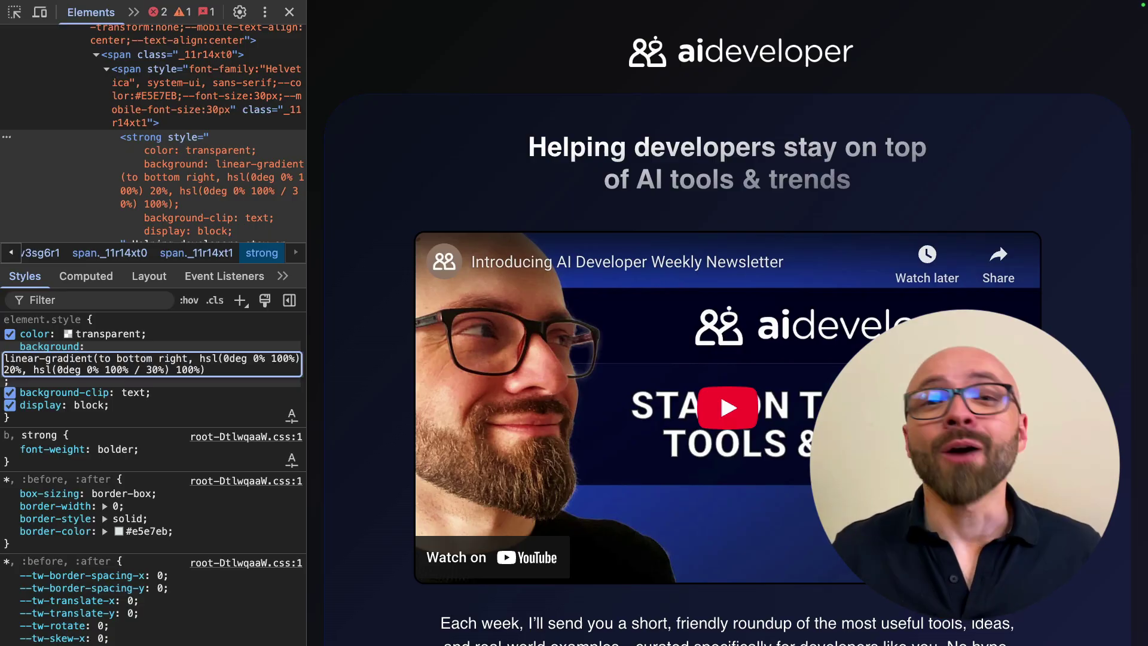
key("Return")
key("Escape")
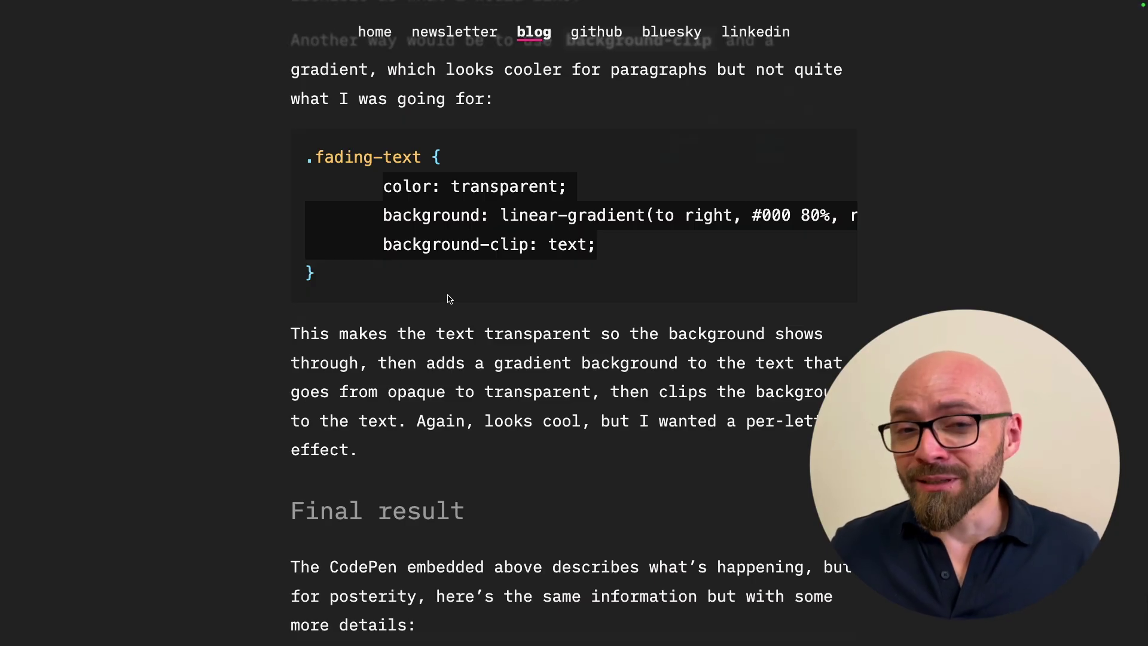
scroll(446, 296, "up", 15)
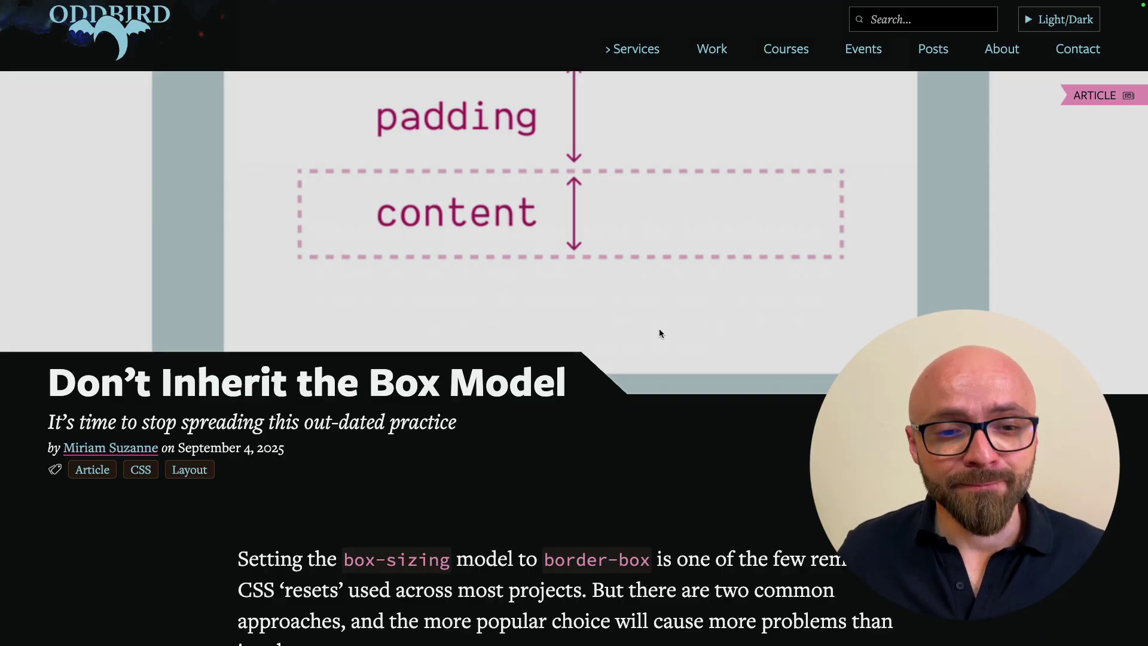
Scroll to the 'Box-sizing is more useful when it doesn't inherit!' heading and select it
scroll(659, 329, "down", 20)
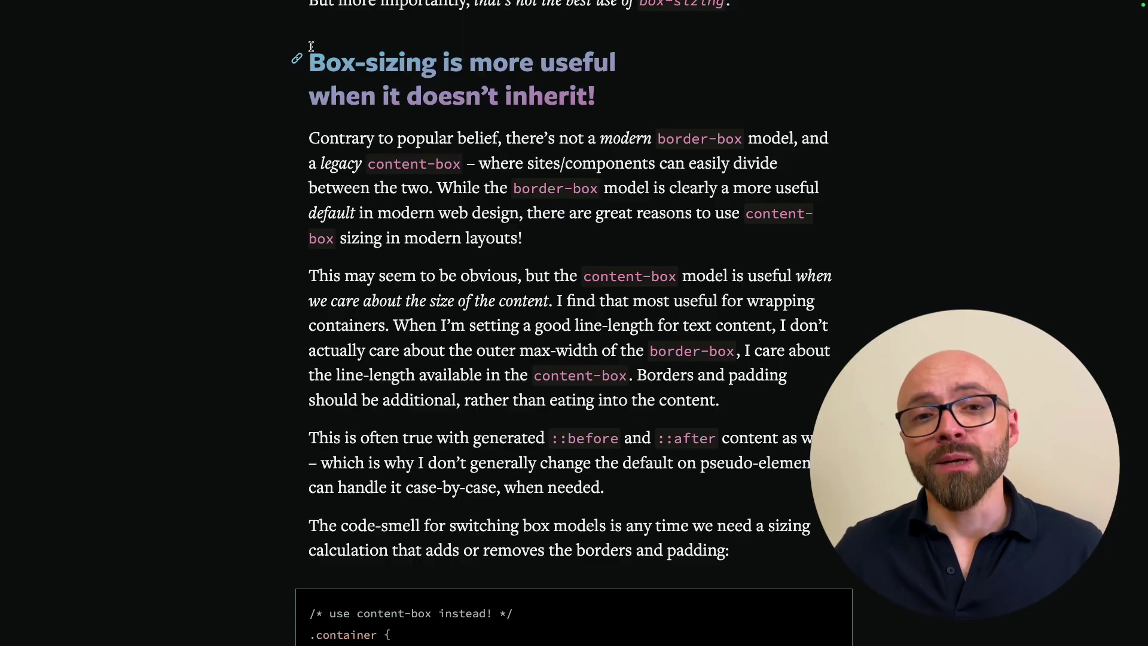
left_click_drag(309, 43, 676, 82)
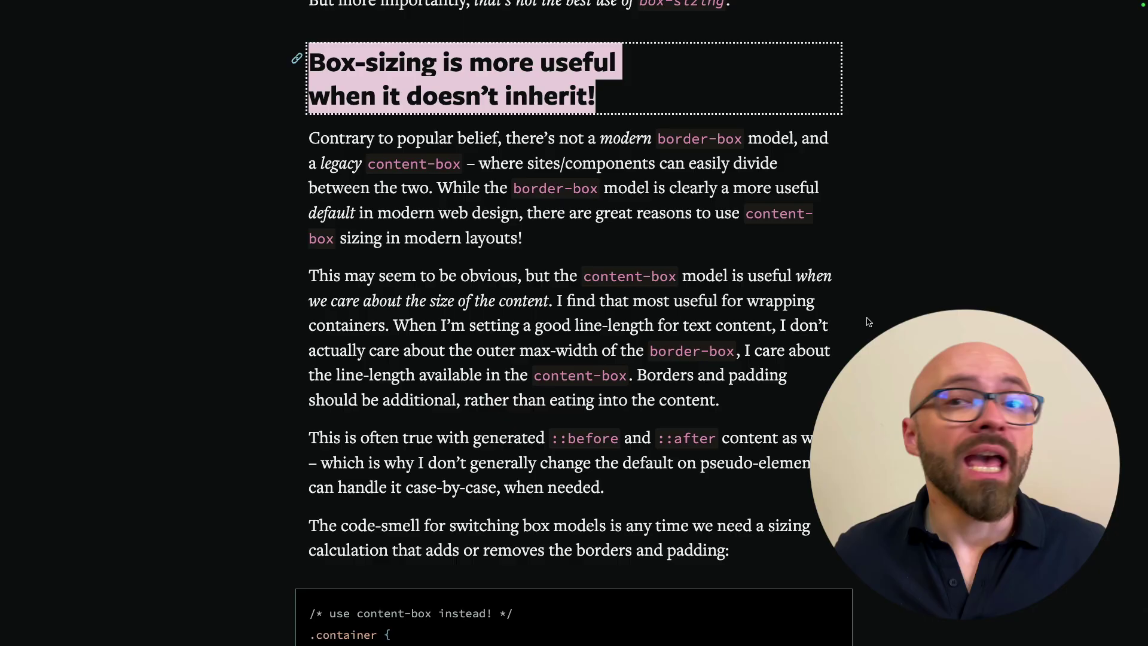
scroll(868, 322, "down", 1)
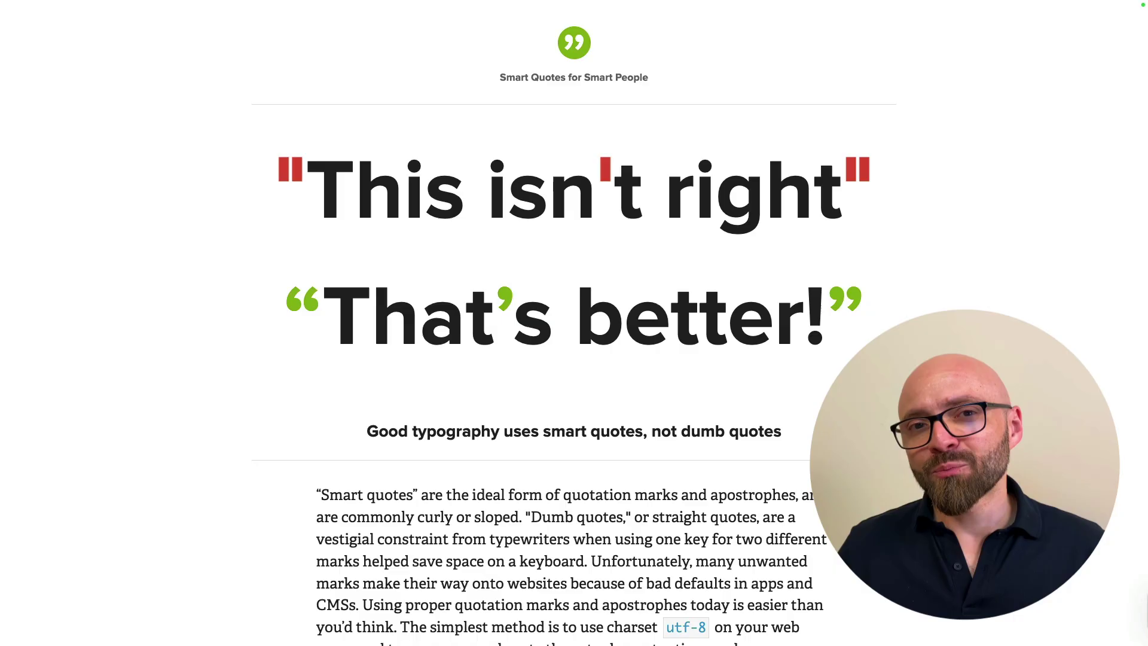
Highlight the red straight quote and the 'That’s better!' curly-quote example at the top
left_click_drag(281, 163, 308, 230)
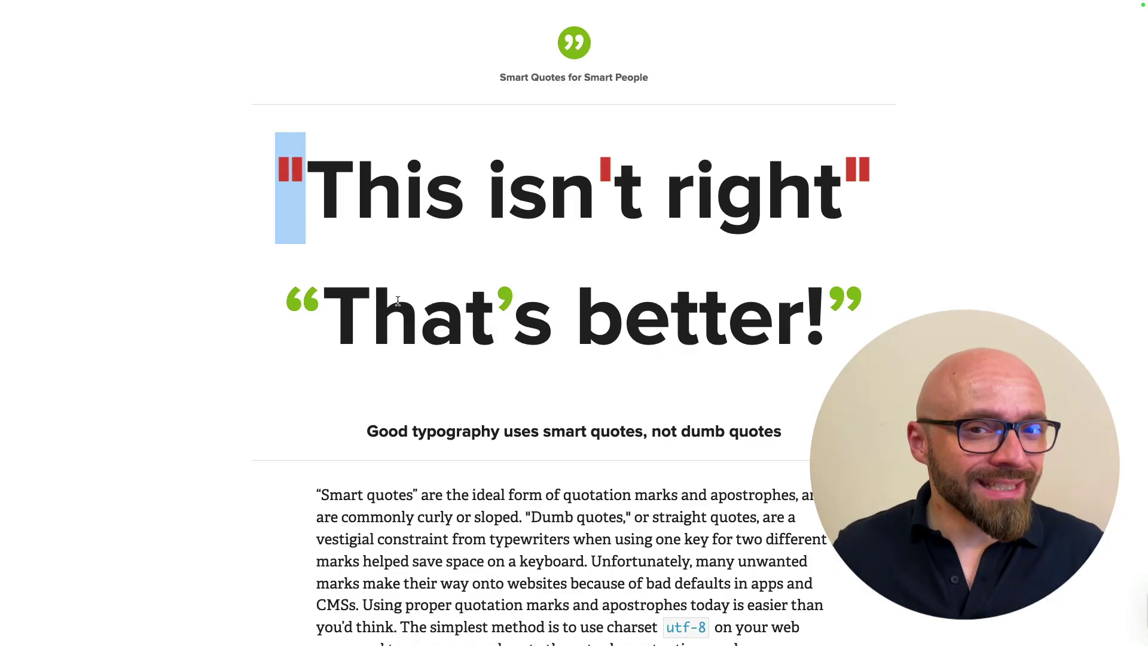
left_click(267, 183)
double_click(295, 177)
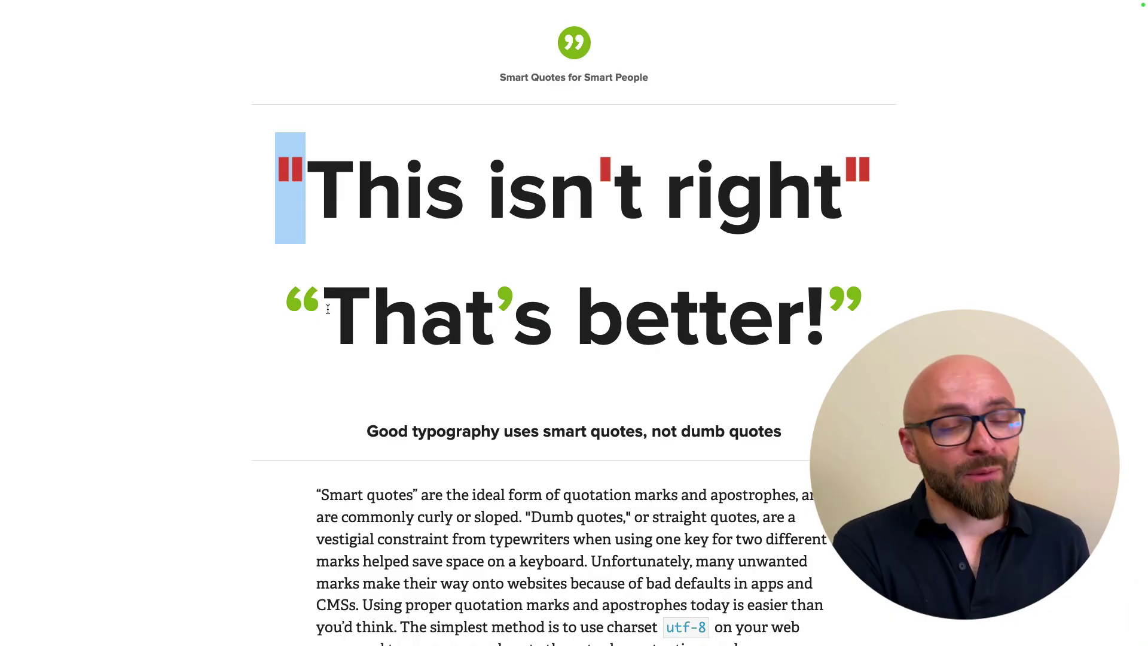
left_click(297, 295)
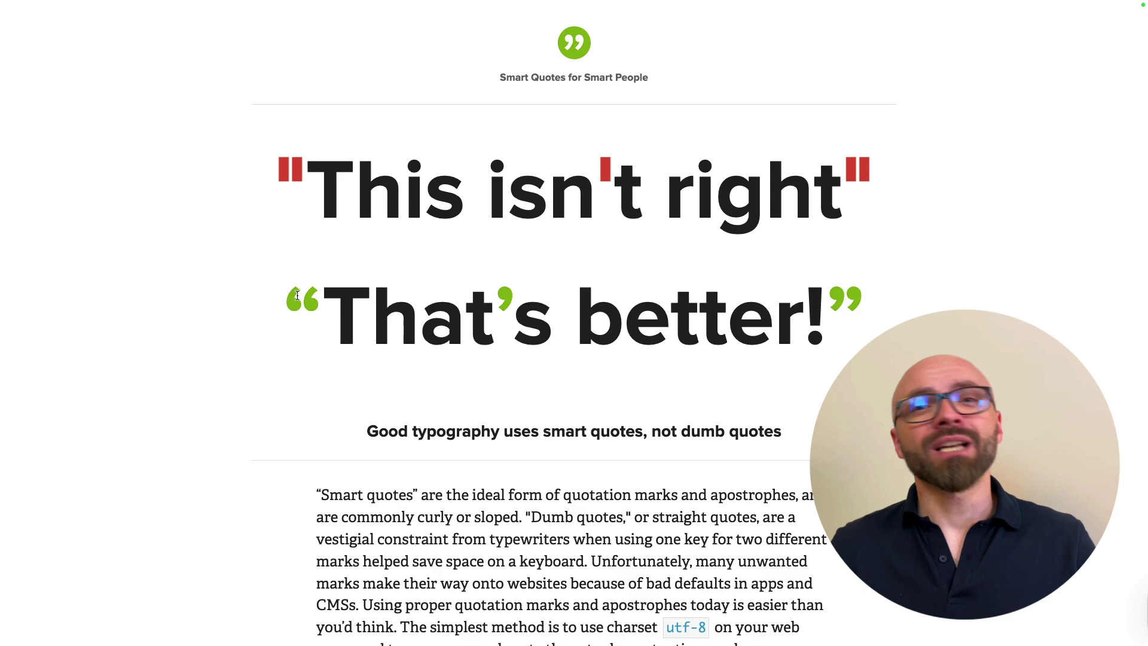
left_click_drag(297, 296, 854, 312)
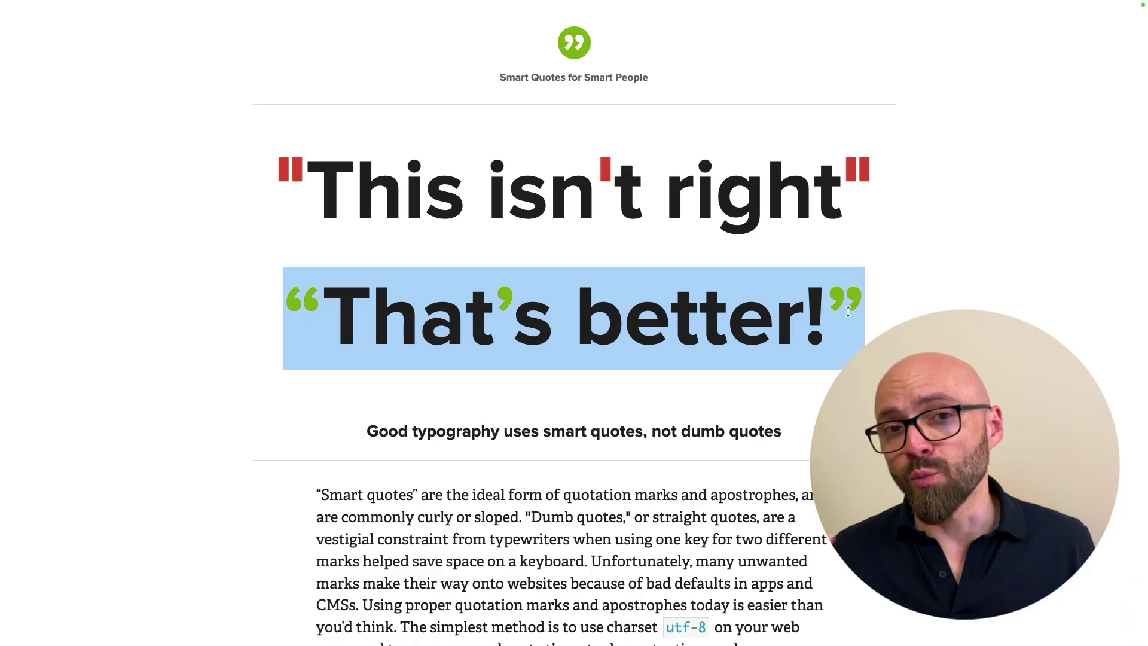
left_click(552, 433)
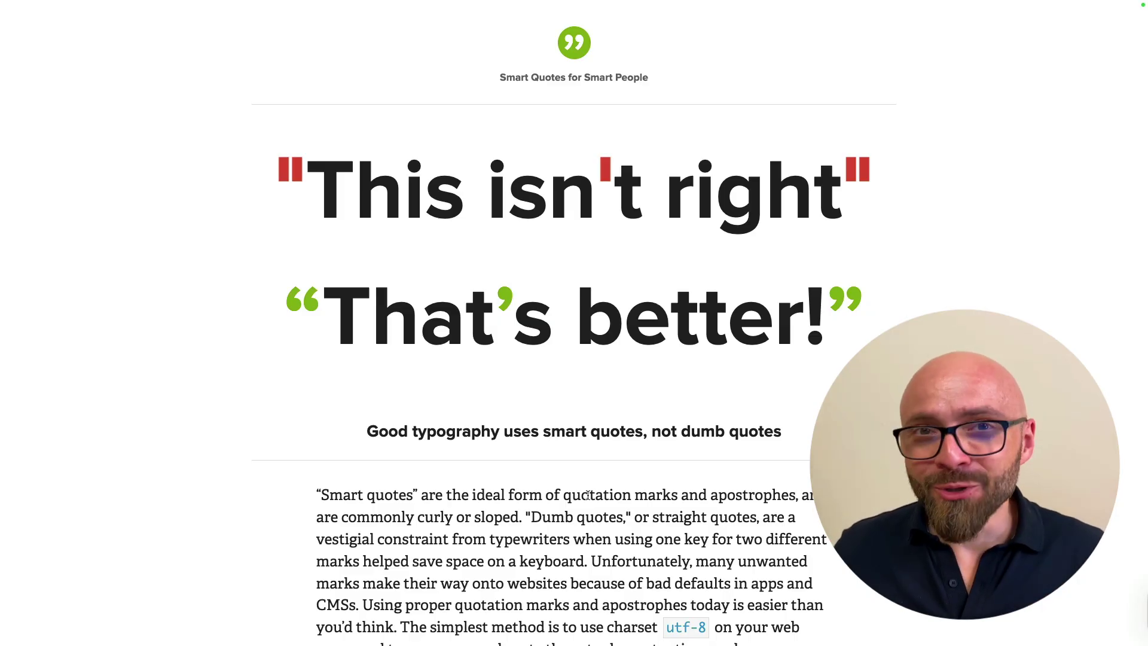
Scroll to the Mac, Windows and Ubuntu smart-quote shortcut table and select its four rows
scroll(588, 495, "down", 1)
scroll(588, 495, "down", 8)
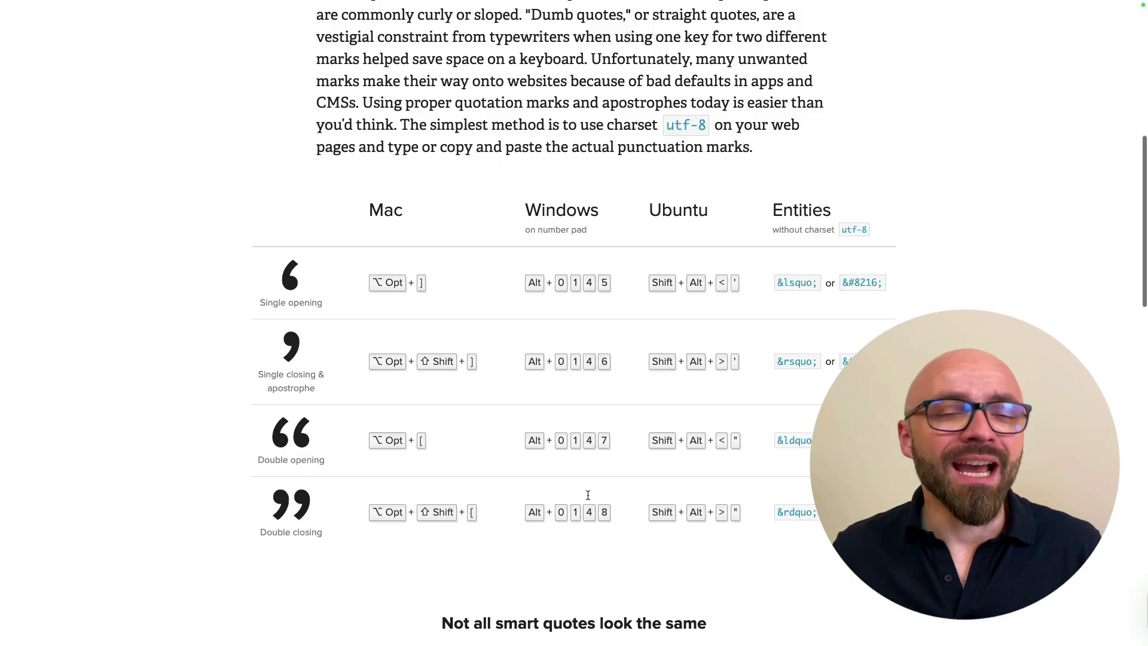
left_click_drag(298, 284, 682, 443)
left_click(682, 417)
scroll(682, 418, "down", 1)
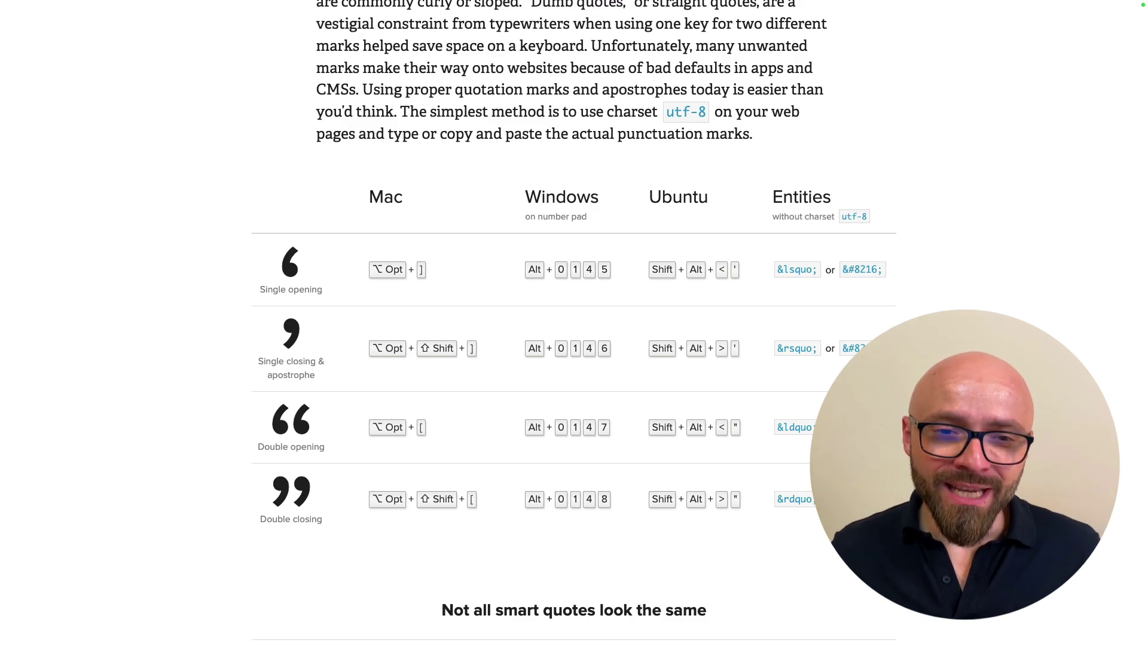
left_click_drag(268, 235, 414, 565)
left_click(413, 564)
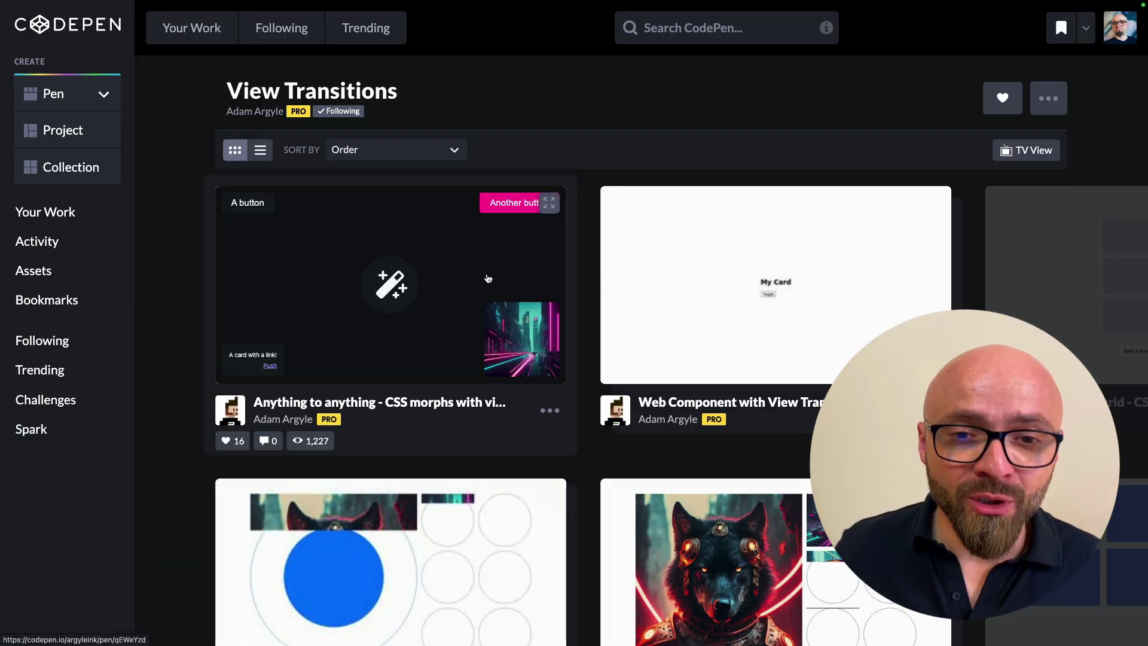
Open the Anything to anything pen and morph its buttons and link card into the dialog and back
left_click(488, 278)
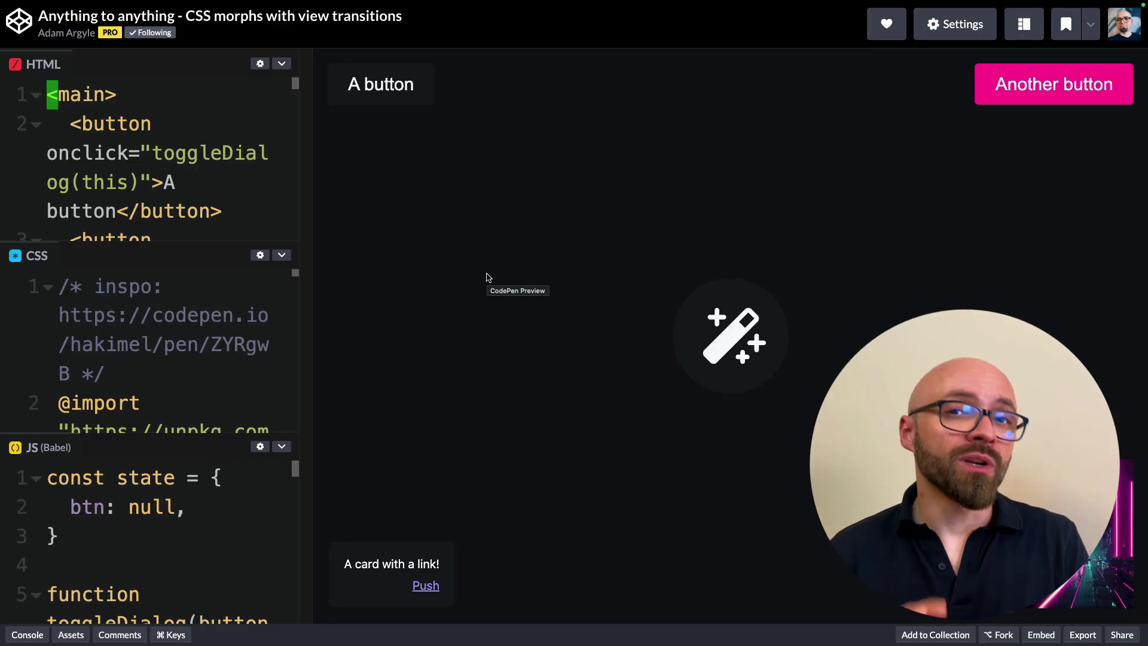
left_click(379, 84)
left_click(754, 348)
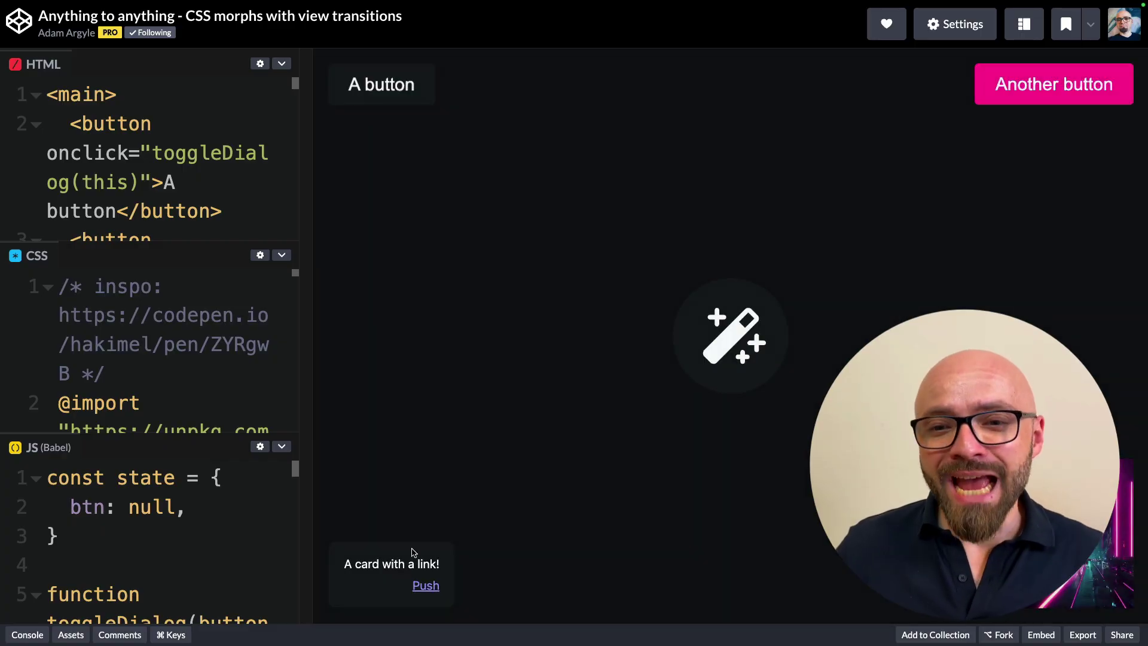
left_click(426, 590)
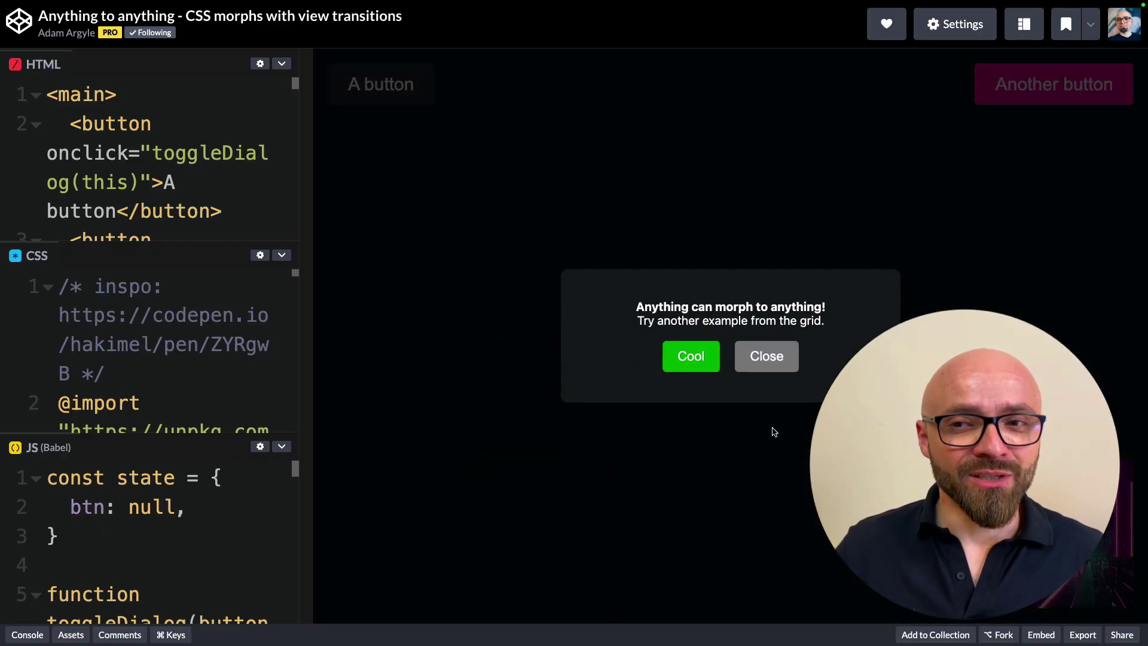
left_click(758, 362)
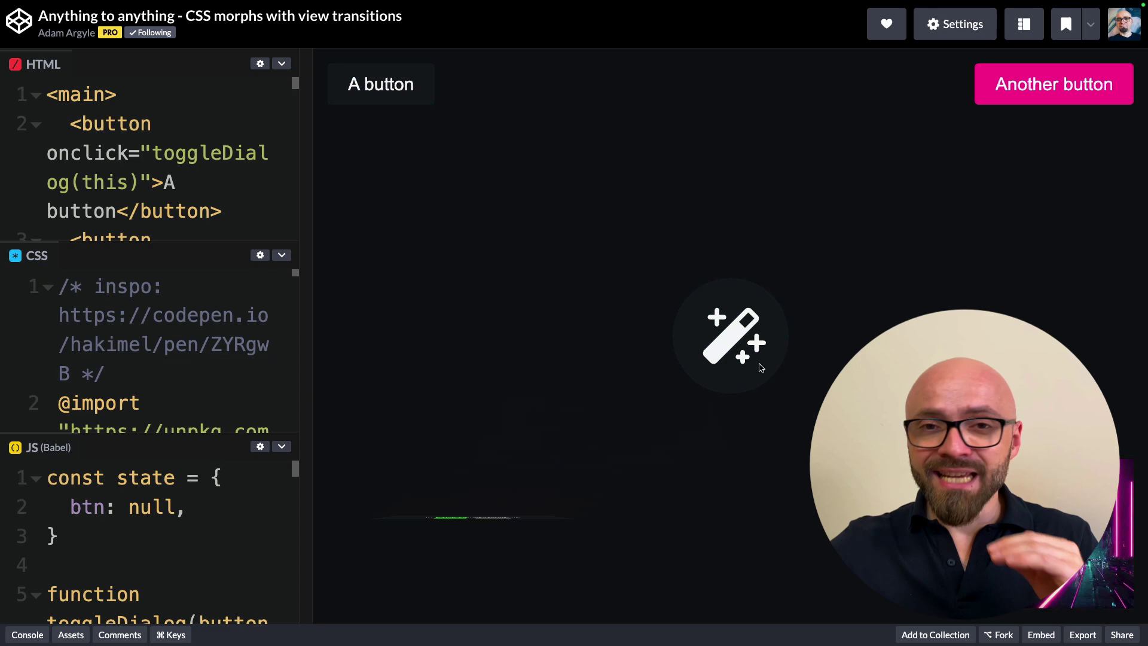
left_click(428, 586)
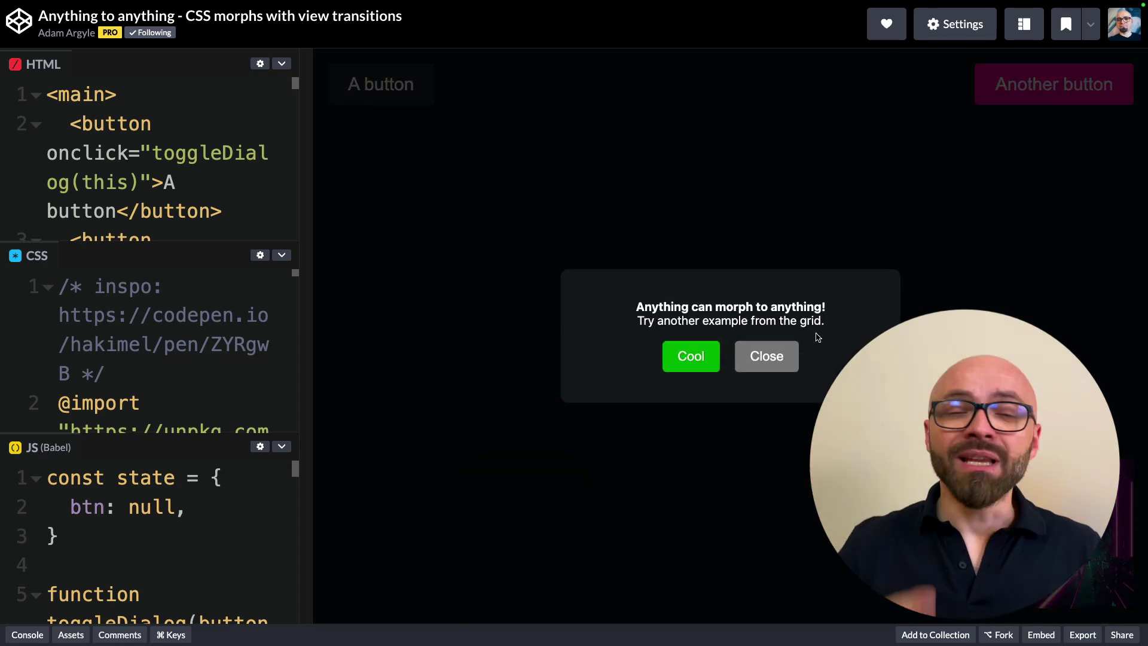
left_click(790, 357)
left_click(1065, 88)
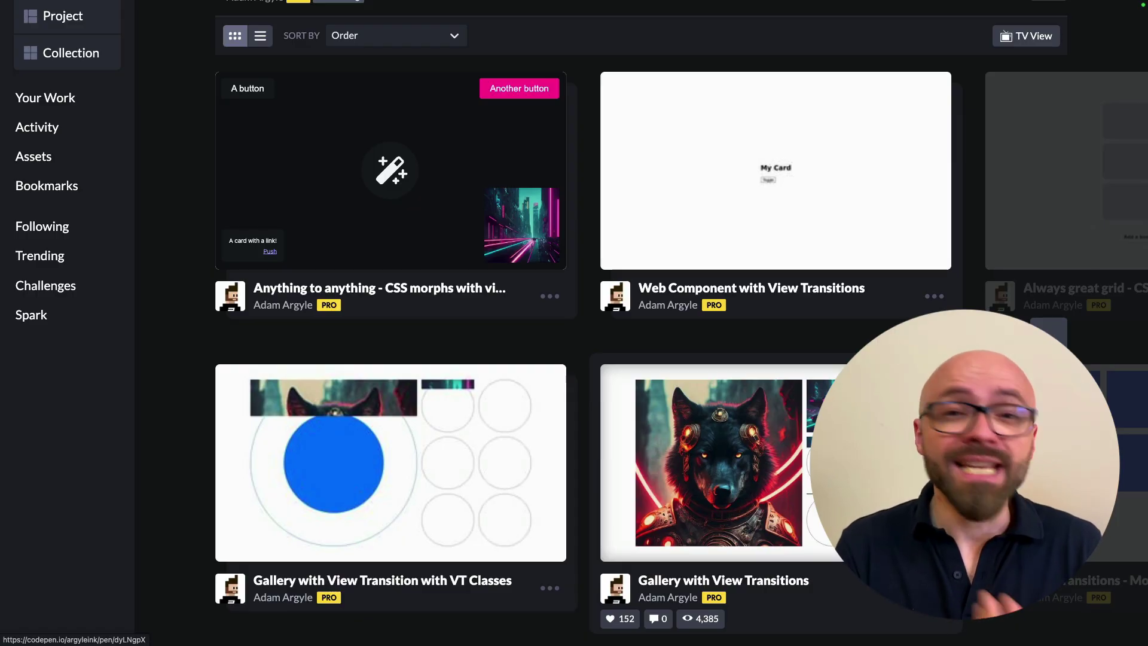
Open the Gallery with View Transitions pen and feature the car, flying-ship, then city-street images
left_click(777, 451)
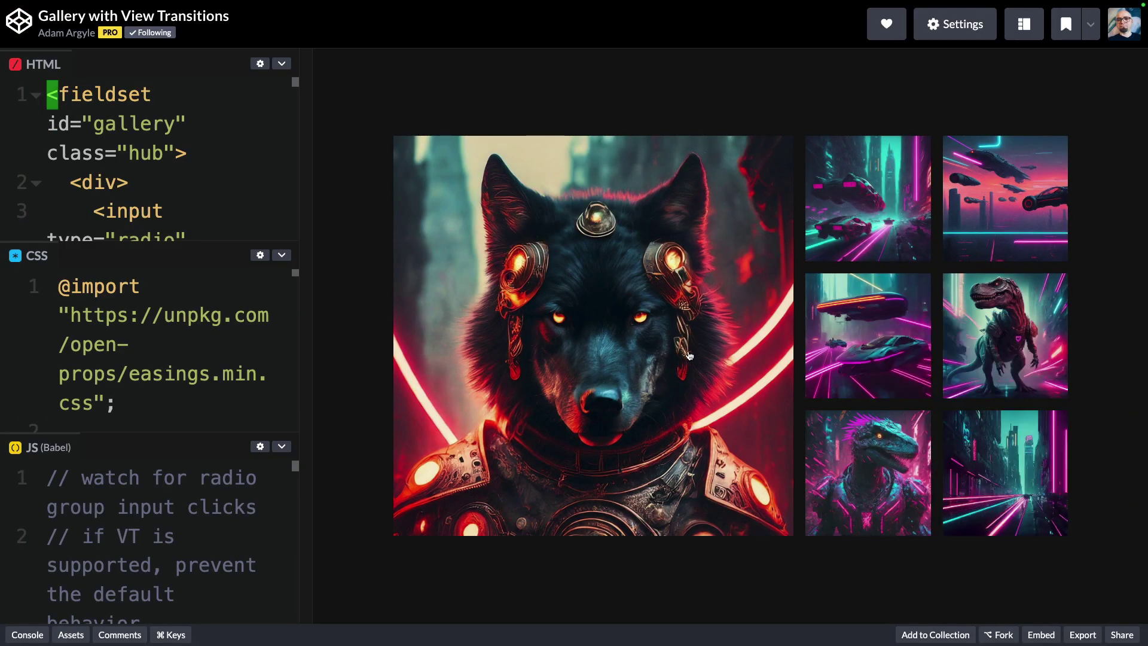
left_click(891, 214)
left_click(869, 336)
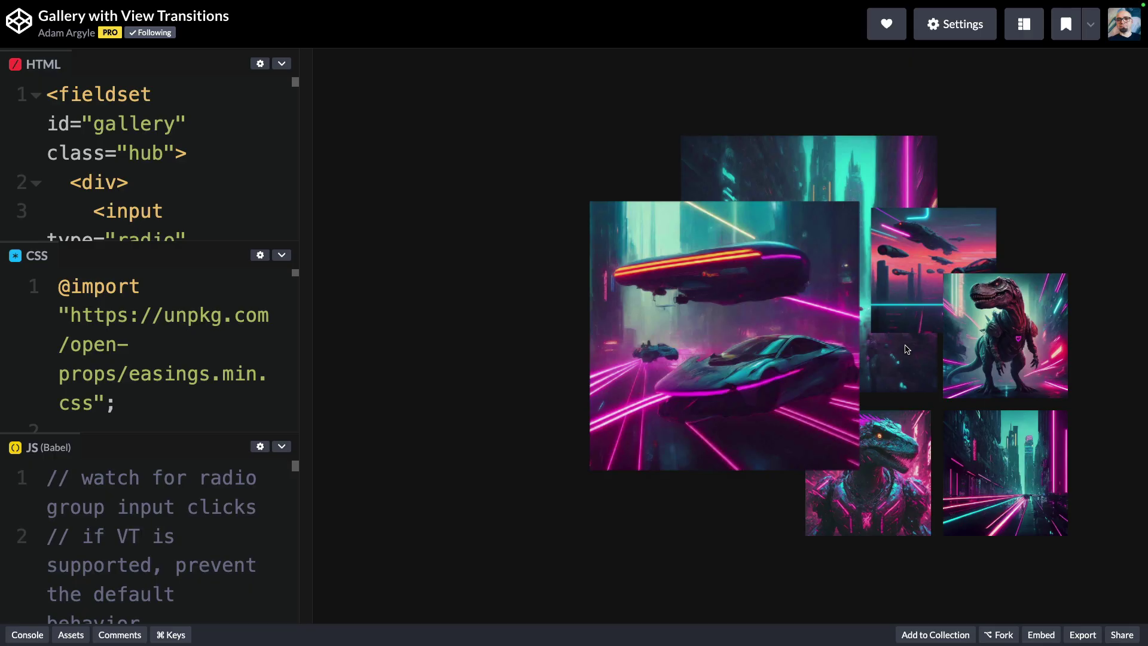
left_click(1010, 474)
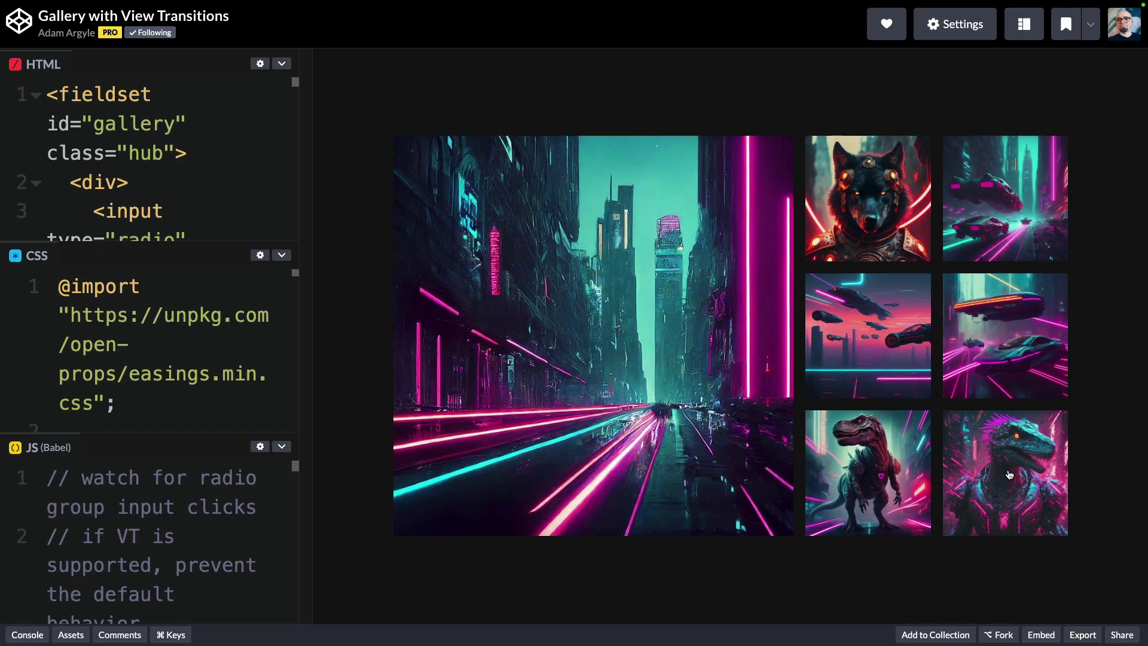
Expand and widen the JavaScript editor, highlight the startViewTransition support check, and read through the code
double_click(51, 447)
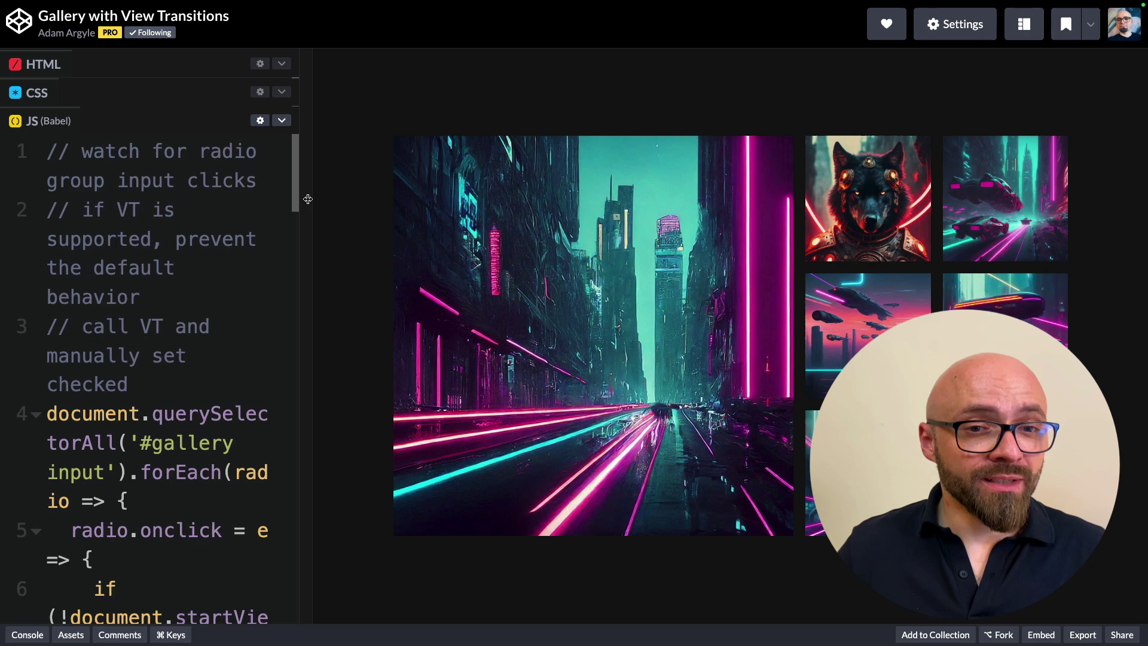
left_click_drag(311, 197, 515, 197)
left_click_drag(377, 323, 371, 489)
left_click_drag(59, 413, 184, 443)
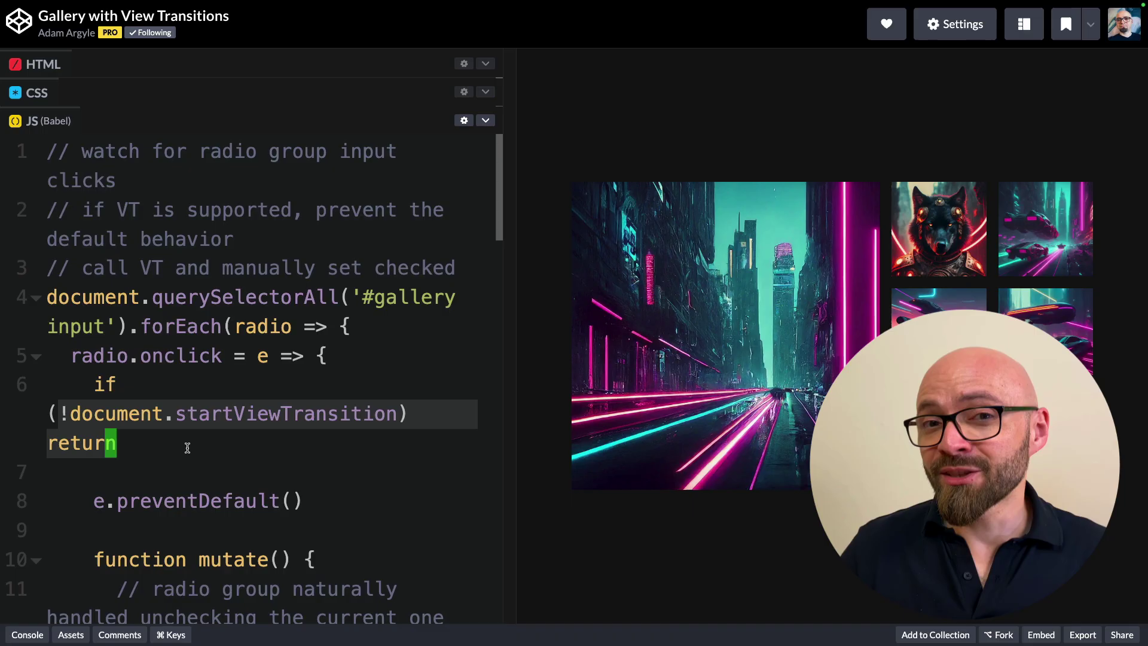
key("Right")
left_click(37, 416, "shift")
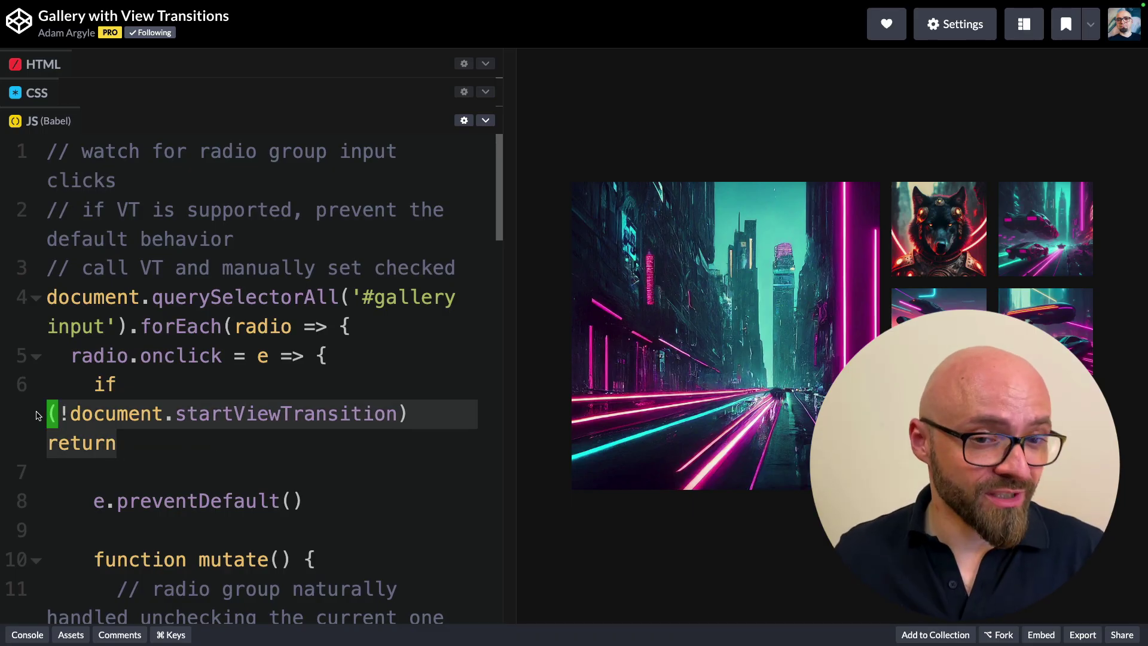
scroll(194, 430, "down", 6)
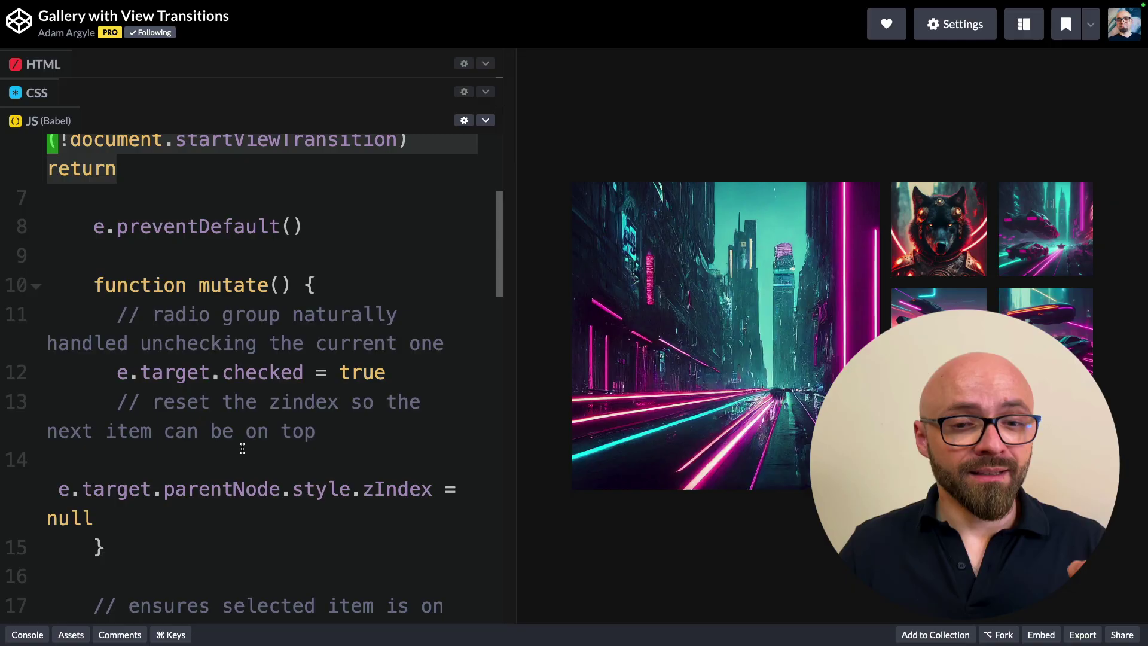
scroll(242, 448, "down", 7)
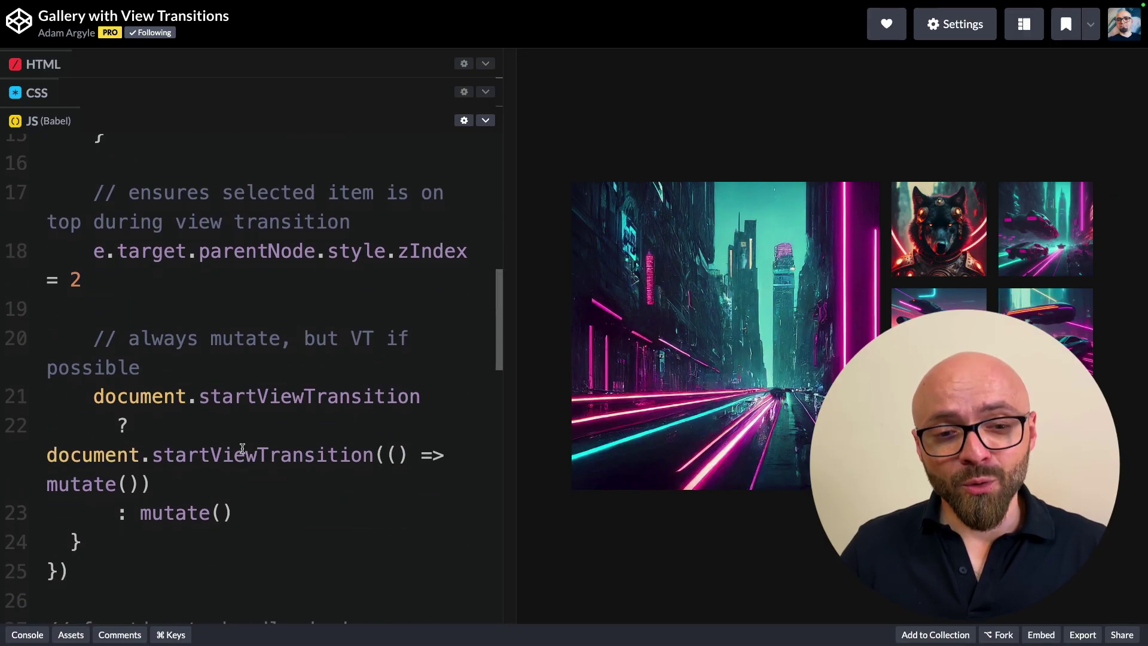
scroll(242, 448, "down", 5)
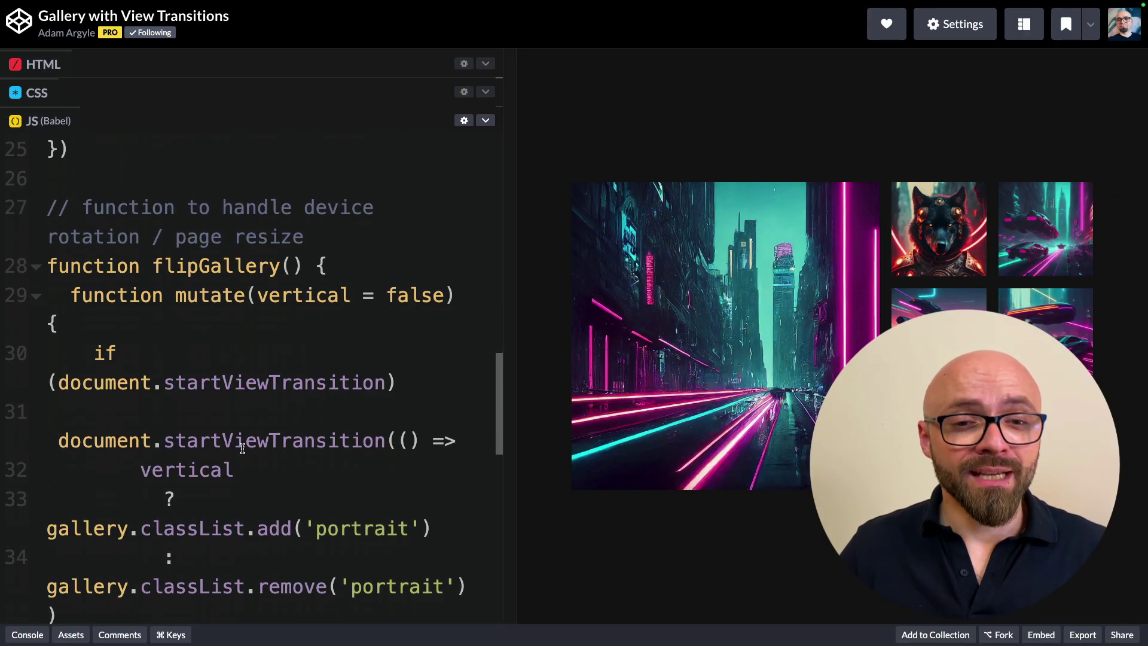
scroll(242, 449, "down", 8)
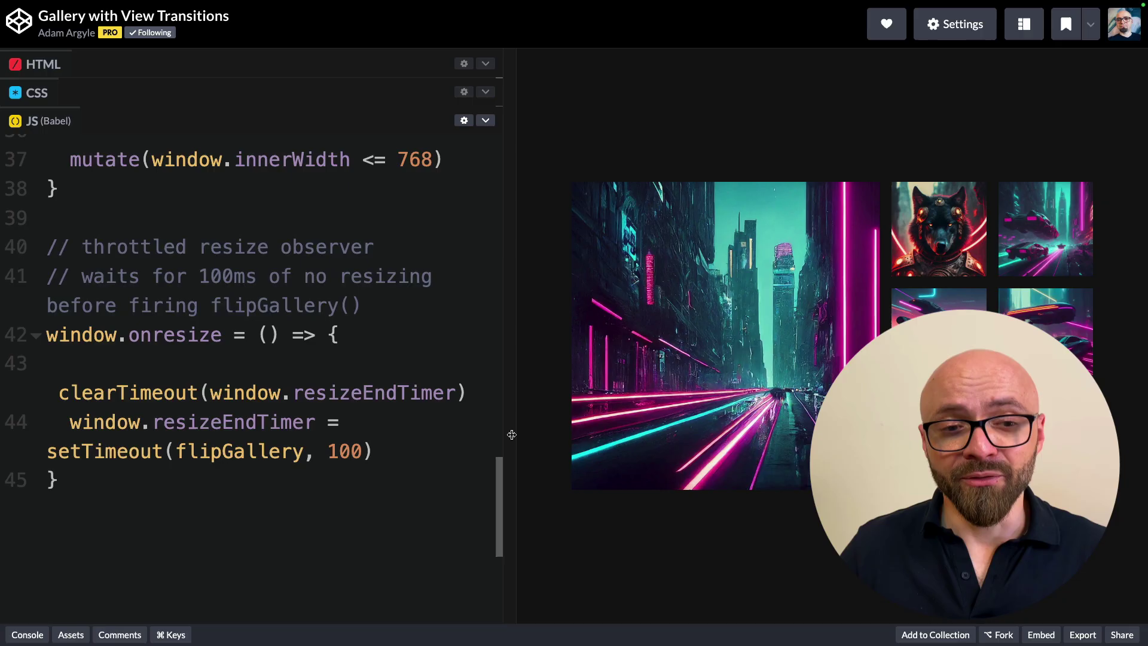
Show the pen's CSS and point out the gallery-item-3 view-transition-name
left_click(40, 89)
left_click(299, 358)
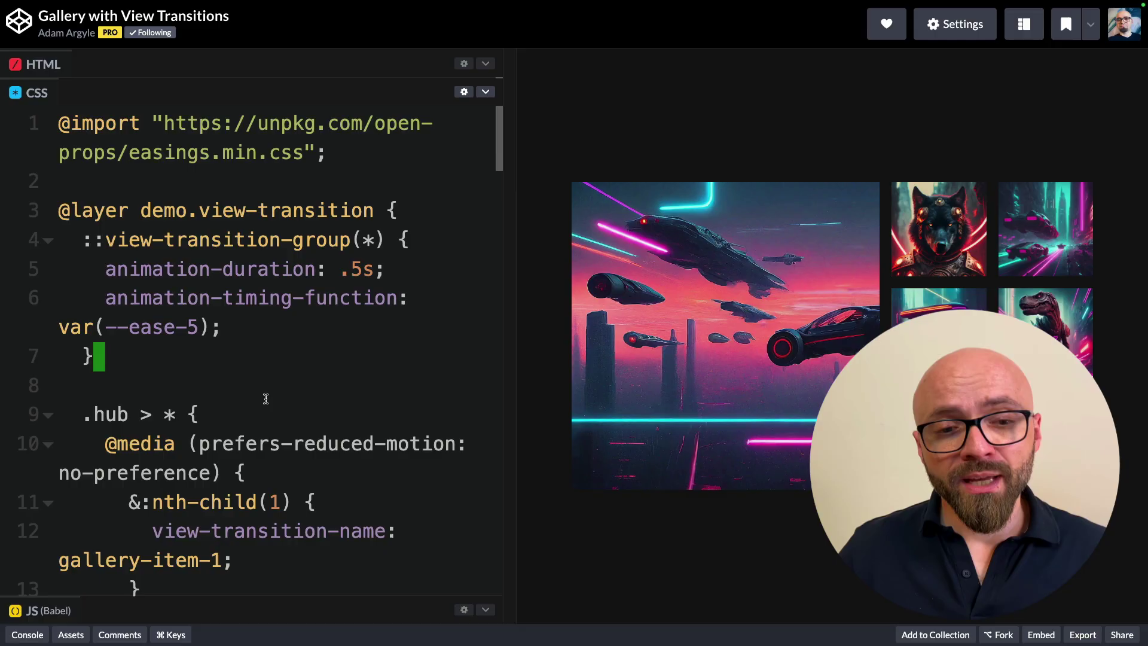
scroll(264, 398, "down", 5)
left_click(443, 311)
left_click(442, 340)
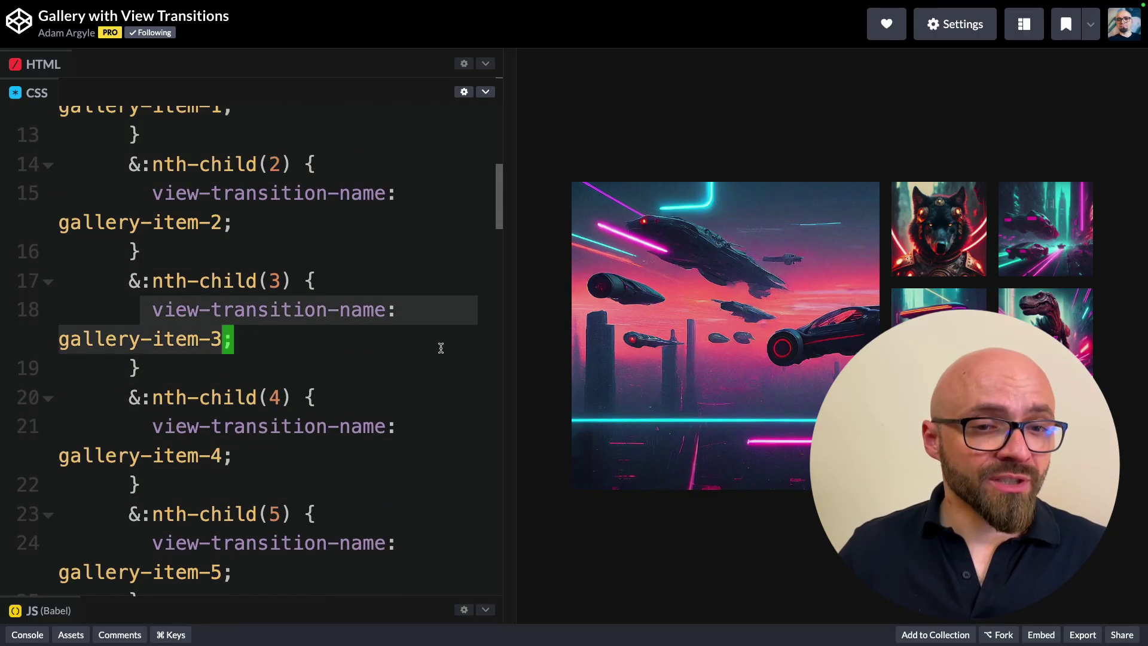
Review the remaining view-transition-name rules, then make the gallery preview wider than the code
scroll(277, 448, "down", 5)
left_click(277, 448)
scroll(290, 426, "down", 6)
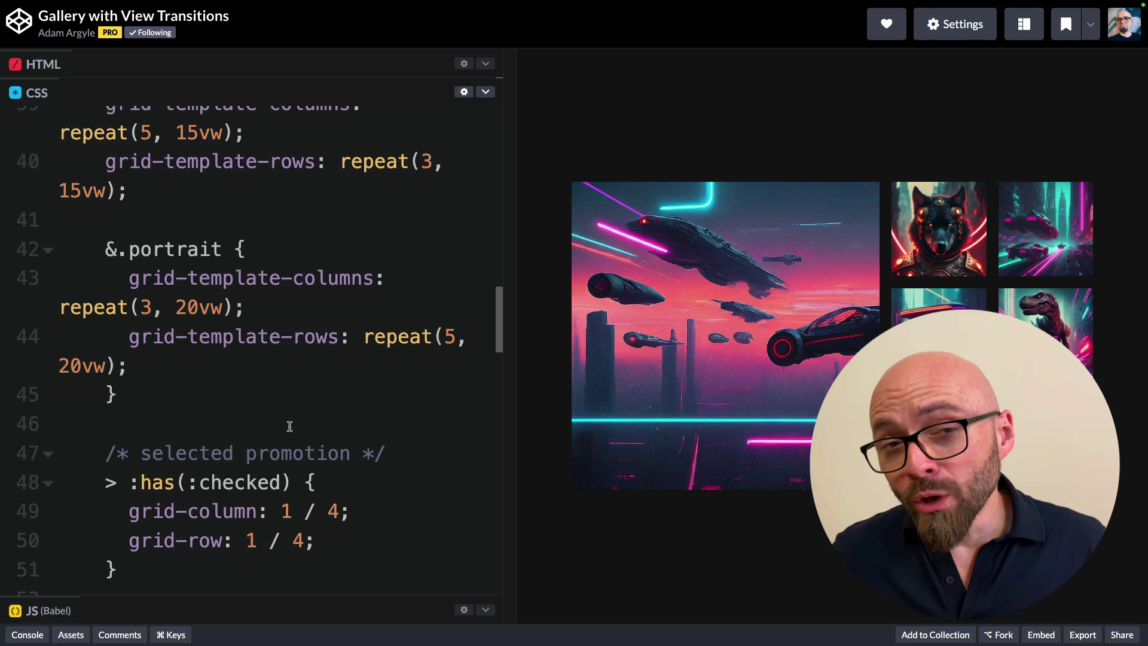
scroll(284, 442, "down", 7)
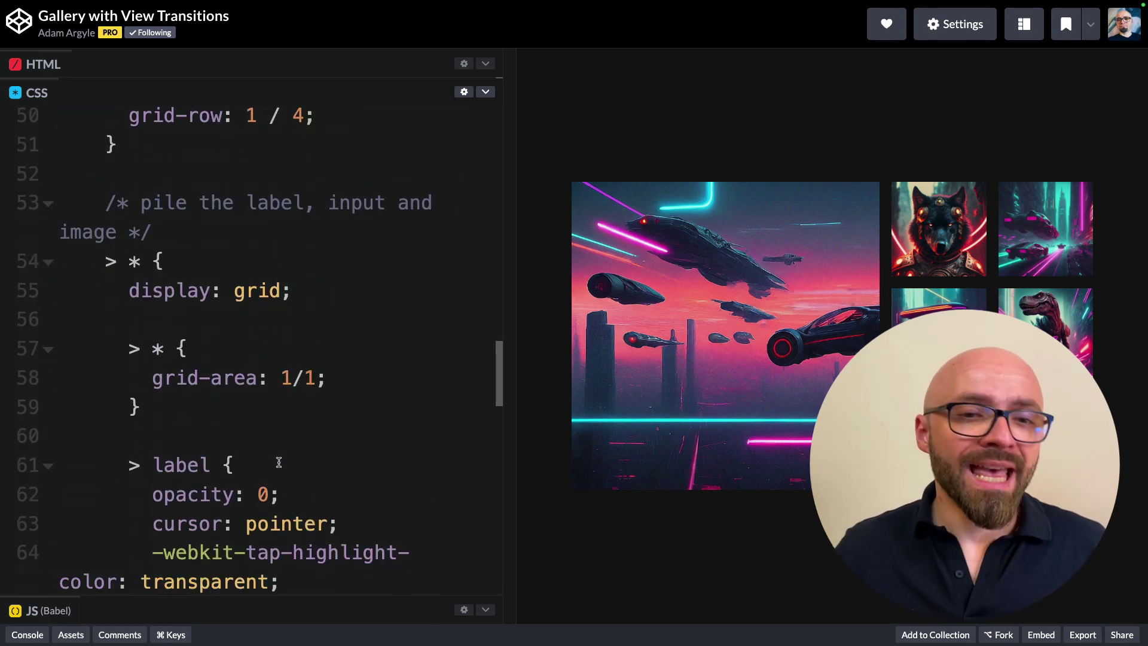
scroll(279, 462, "down", 12)
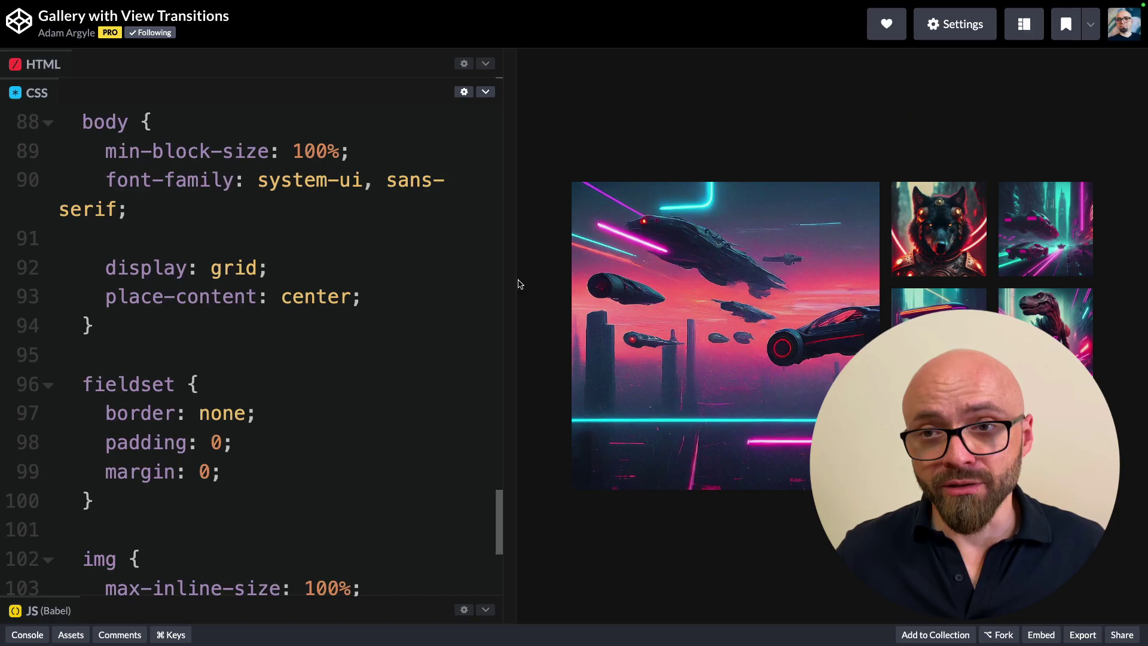
left_click_drag(520, 281, 222, 289)
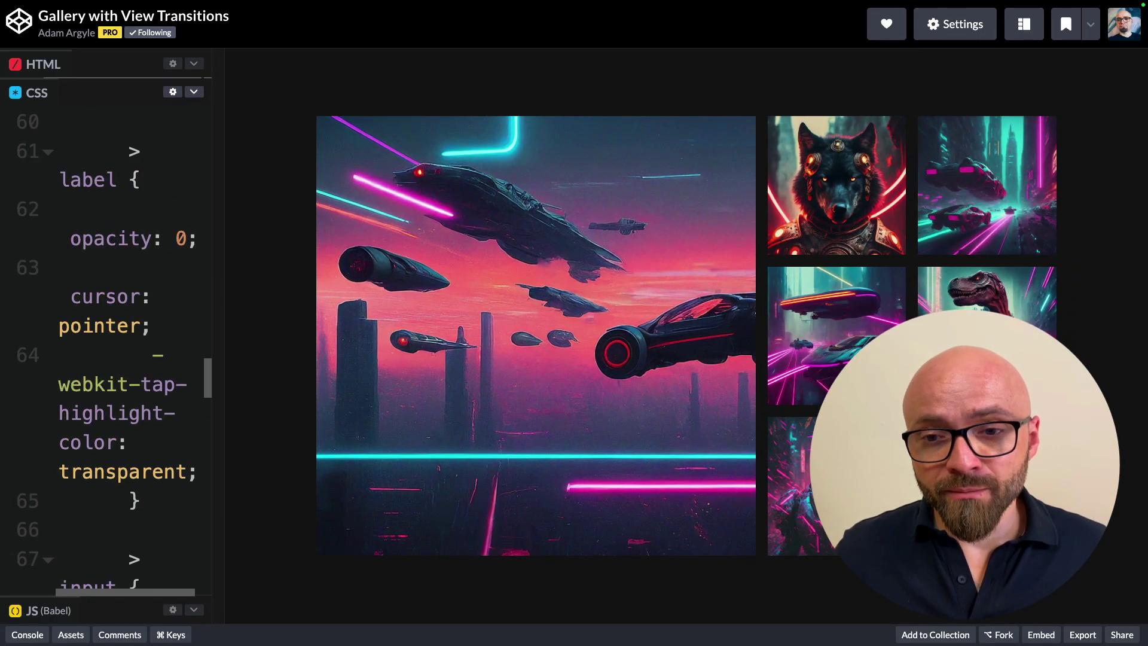